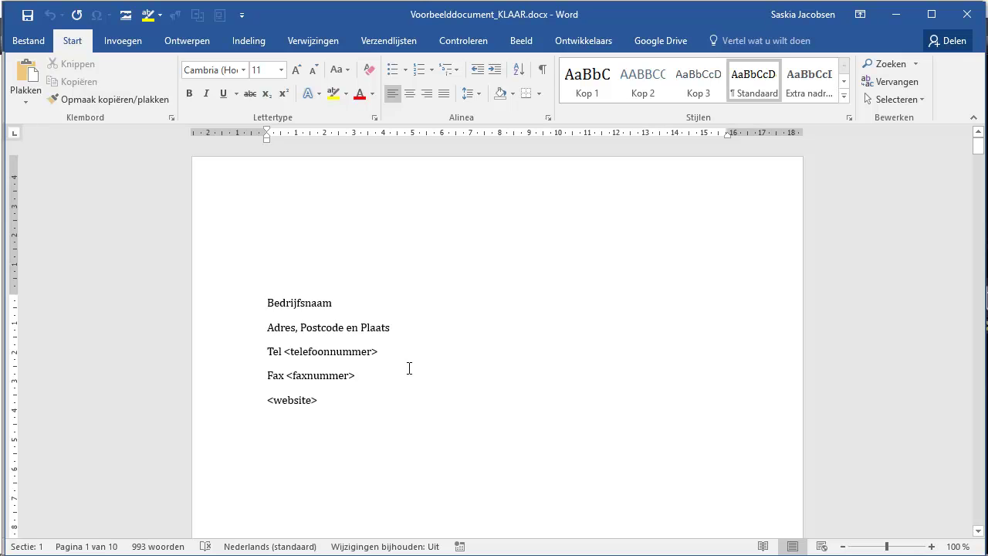
- Look through the finished KLAAR example document, then close it
scroll(409, 365, "down", 4)
scroll(409, 365, "down", 4)
scroll(409, 365, "down", 5)
scroll(410, 365, "down", 5)
scroll(409, 365, "down", 3)
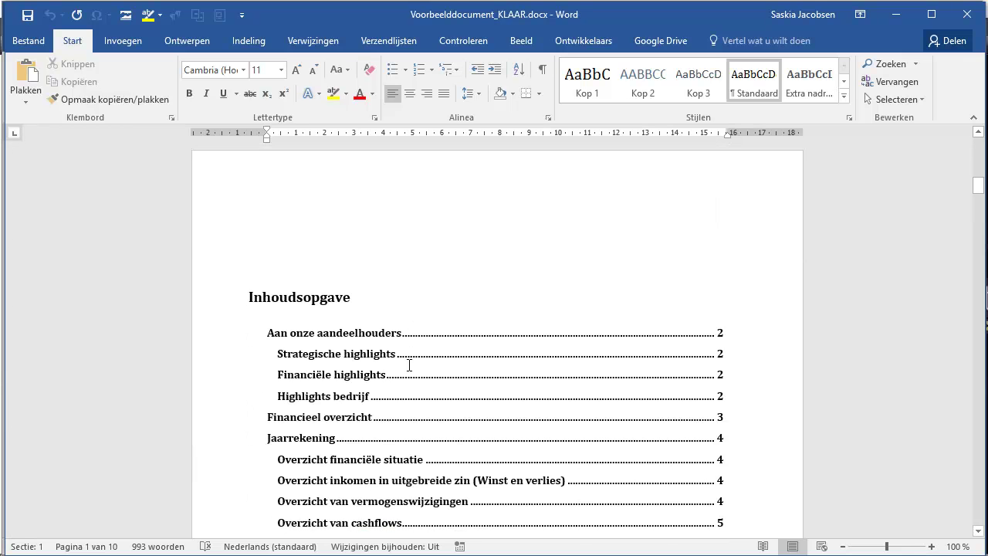
scroll(409, 366, "down", 3)
scroll(409, 365, "down", 1)
scroll(409, 365, "down", 4)
scroll(409, 365, "down", 3)
scroll(410, 365, "down", 1)
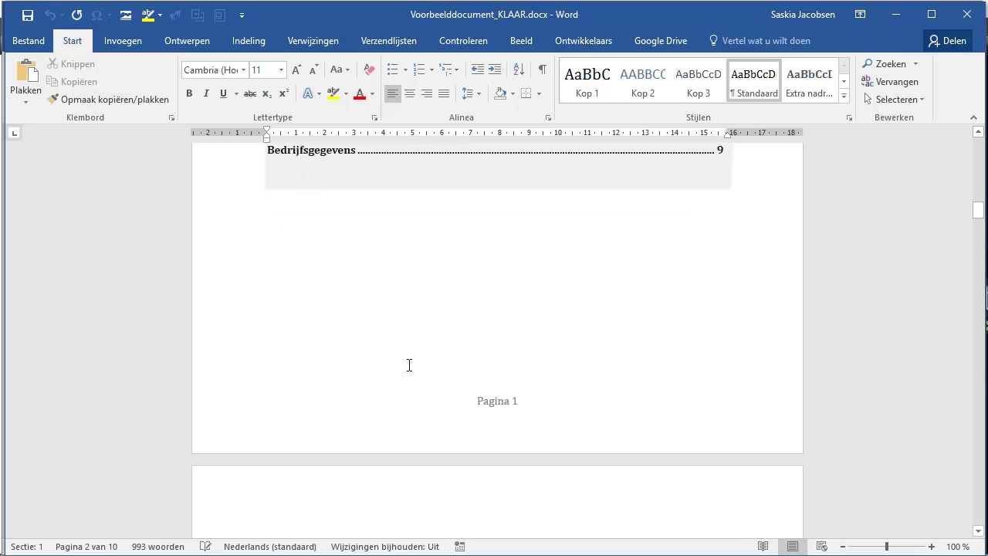
scroll(409, 365, "up", 5)
scroll(409, 365, "up", 8)
scroll(409, 365, "up", 8)
scroll(409, 365, "up", 5)
scroll(410, 365, "up", 1)
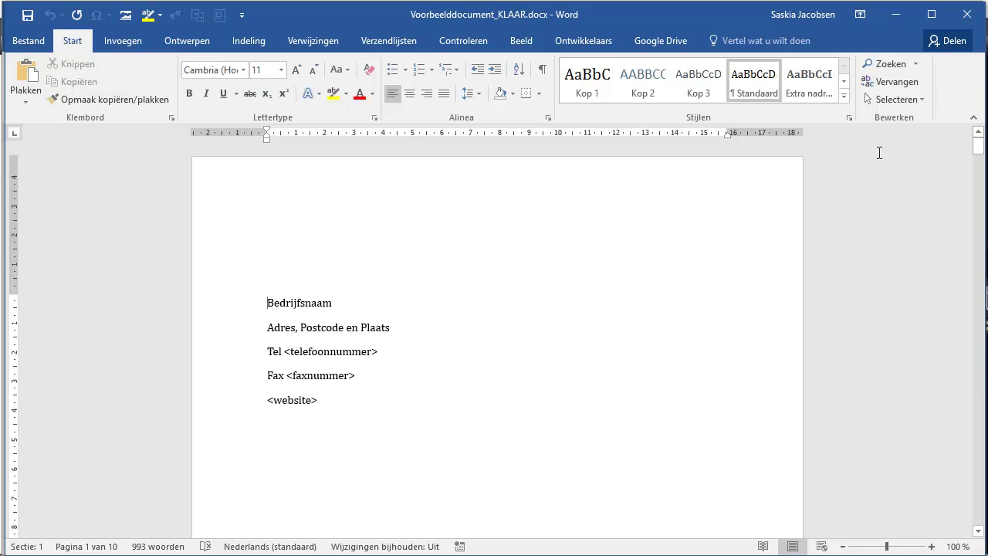
left_click(967, 15)
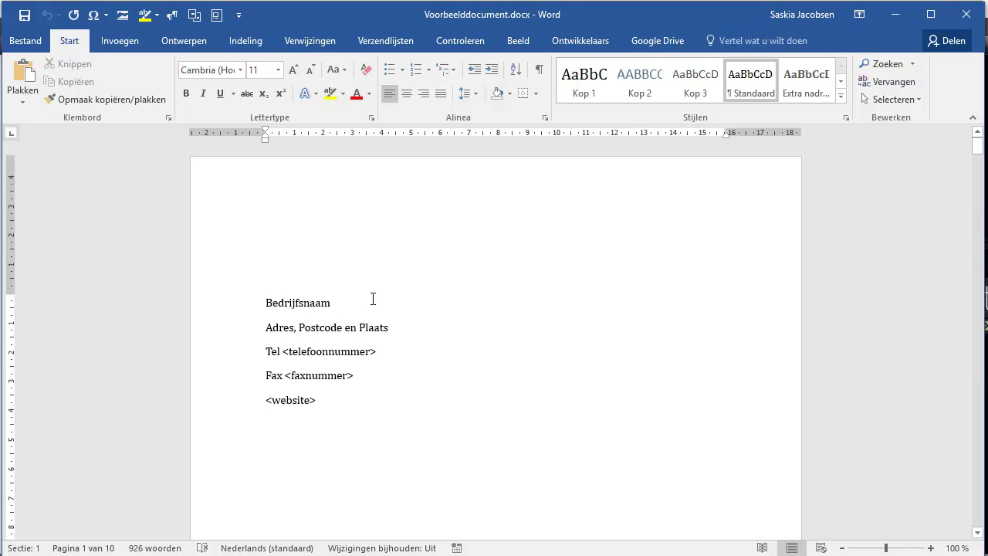
- Show paragraph marks in Voorbeelddocument.docx and scroll to page 2
scroll(370, 331, "down", 5)
scroll(371, 336, "down", 5)
scroll(372, 336, "down", 5)
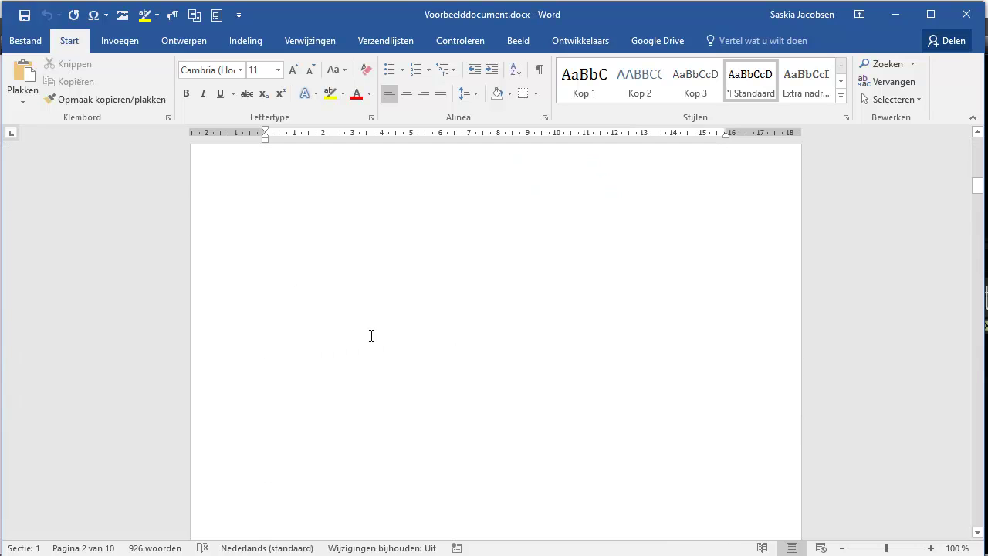
scroll(372, 336, "up", 1)
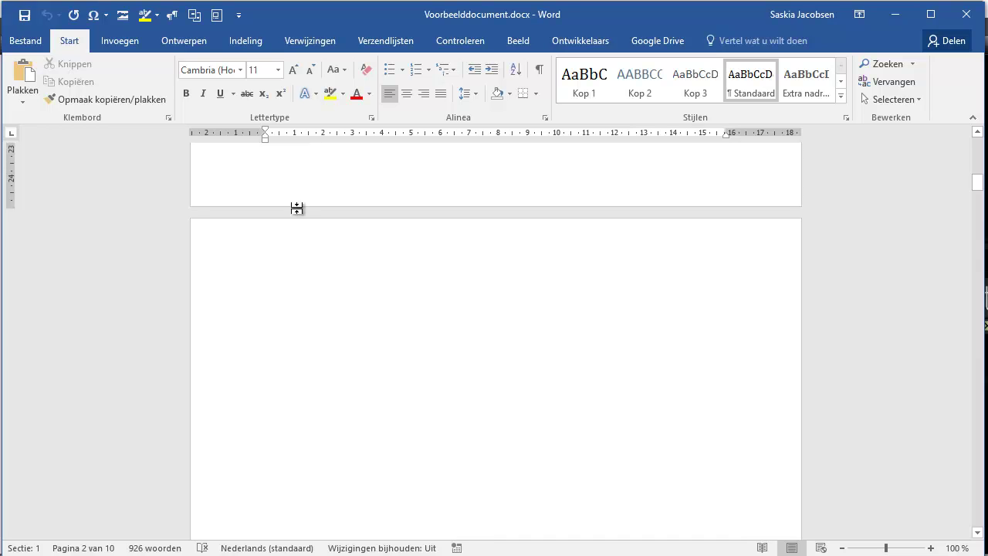
left_click(540, 71)
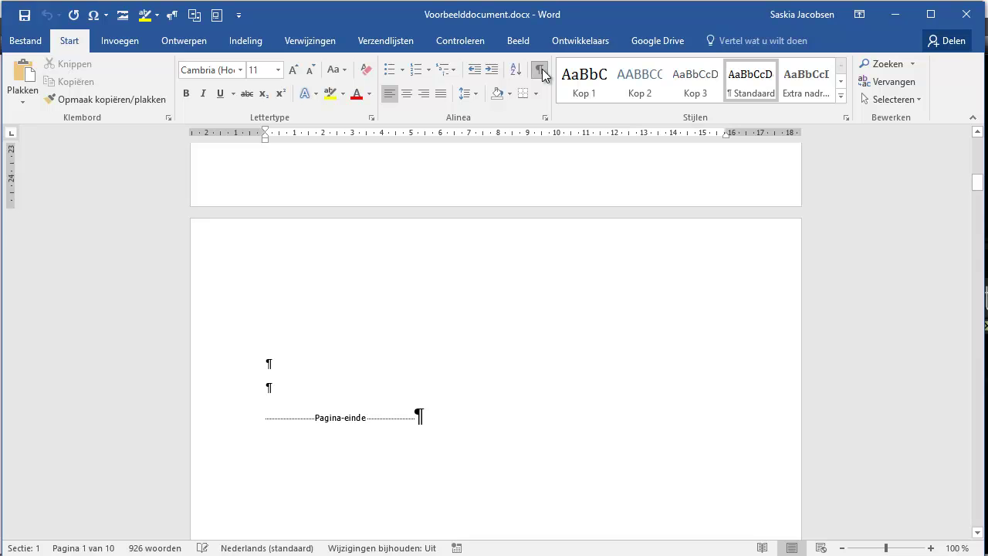
scroll(450, 337, "up", 5)
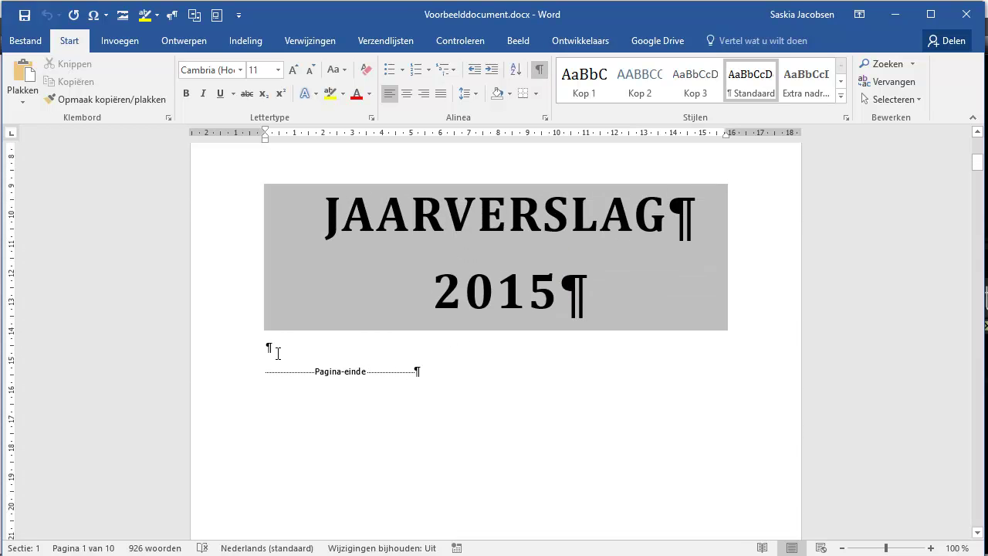
scroll(489, 356, "down", 4)
scroll(490, 356, "down", 4)
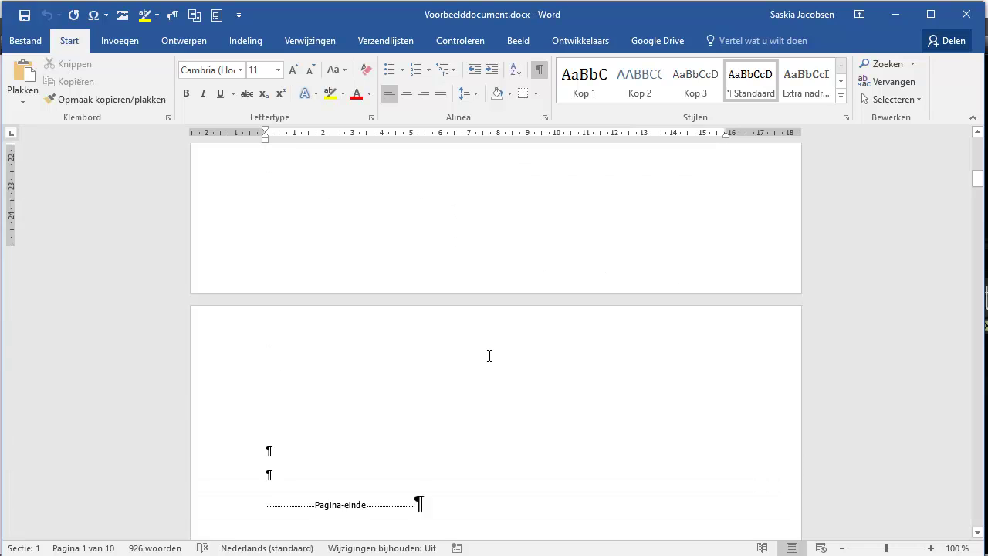
scroll(490, 356, "down", 2)
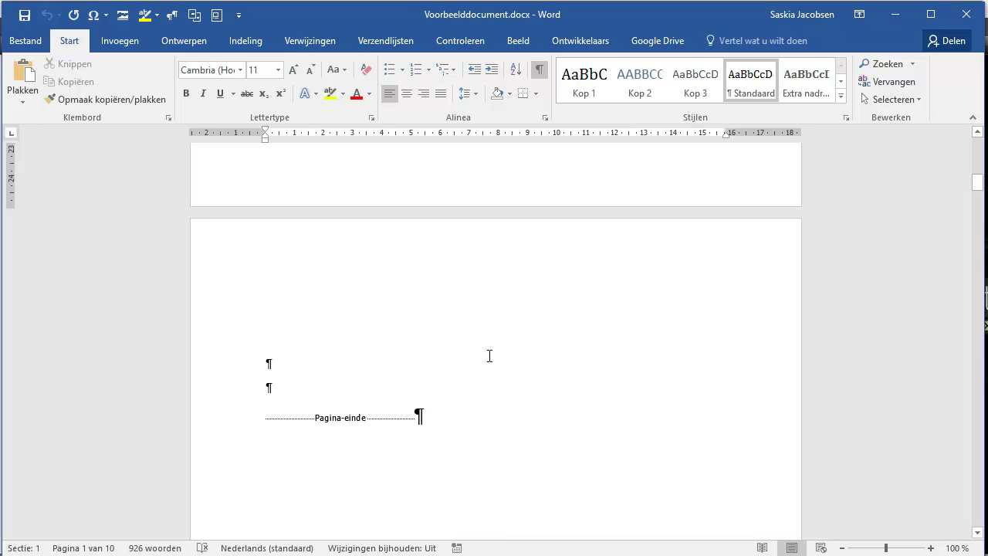
scroll(489, 356, "down", 1)
scroll(489, 355, "down", 3)
scroll(489, 356, "down", 3)
scroll(489, 356, "down", 5)
scroll(489, 356, "down", 5)
scroll(490, 356, "down", 4)
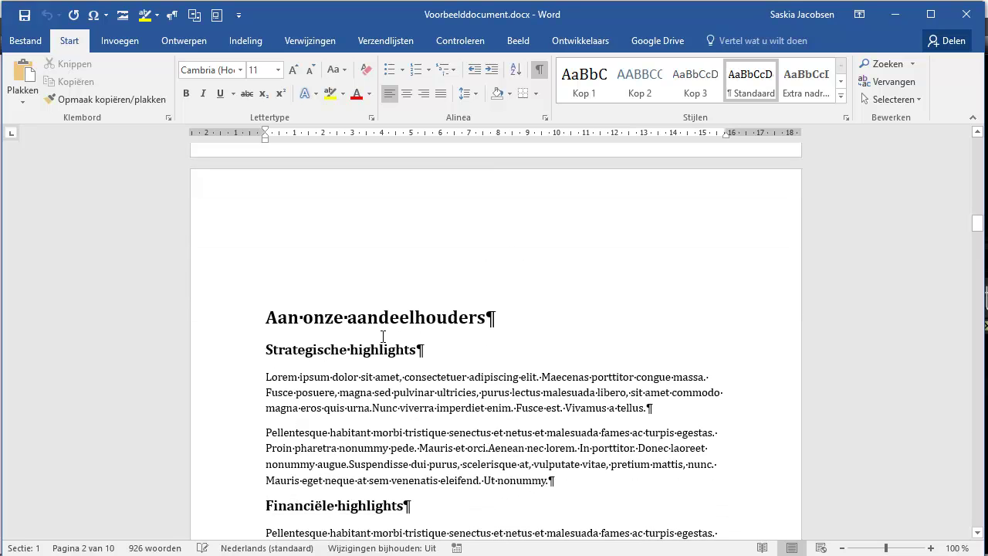
- Give the 'Aan onze aandeelhouders' heading outline level Niveau 1
left_click(349, 318)
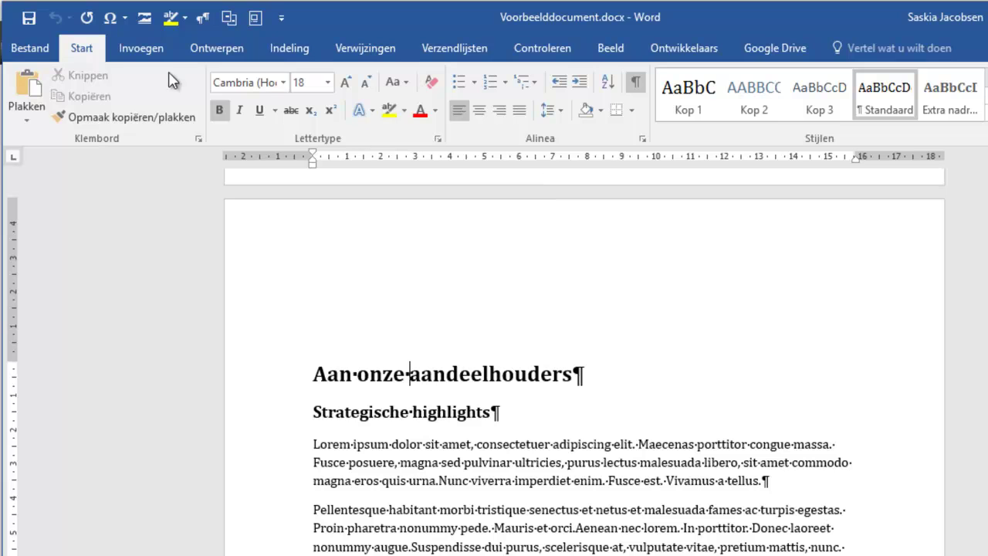
left_click(642, 140)
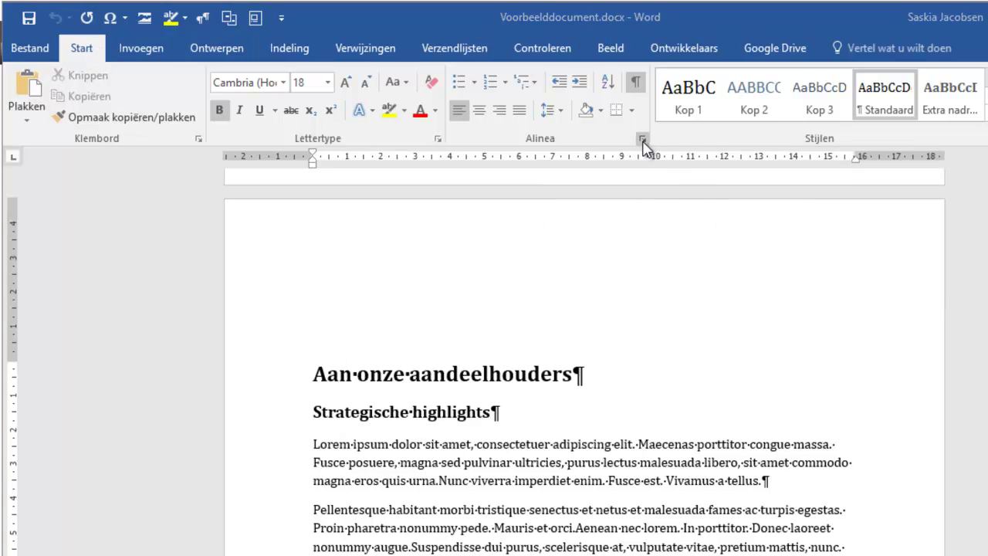
left_click(569, 180)
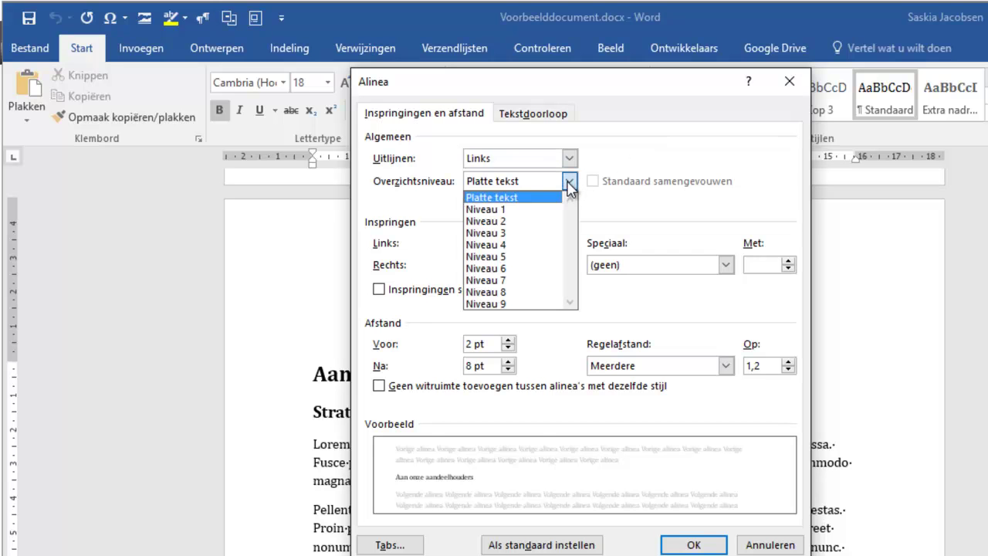
left_click(514, 210)
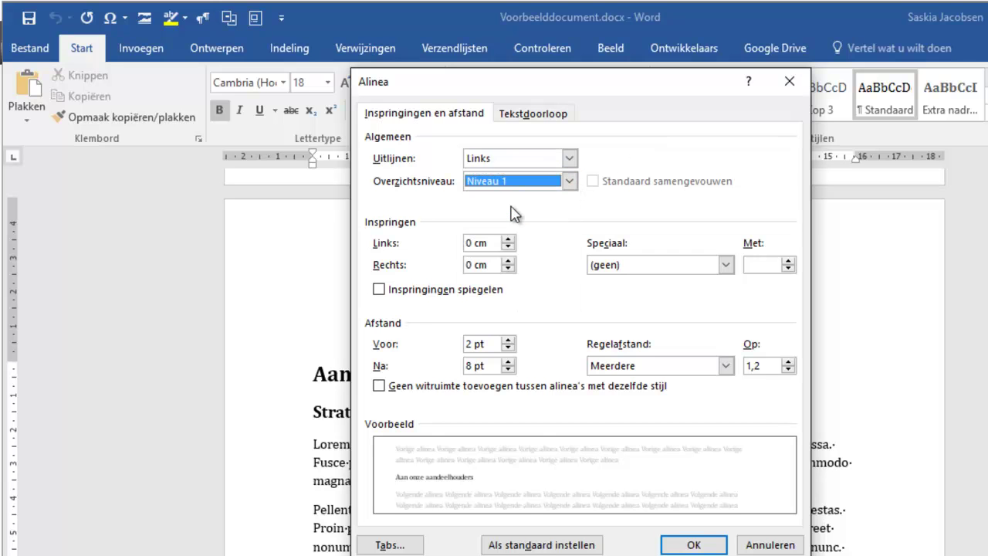
left_click(699, 544)
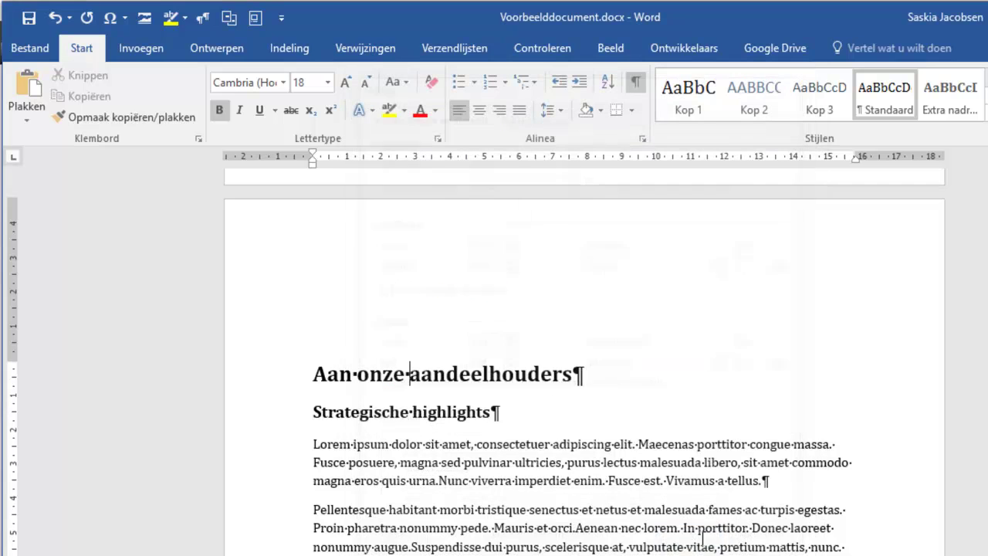
- Set the 'Financieel overzicht' heading to outline level Niveau 1
mouse_move(699, 392)
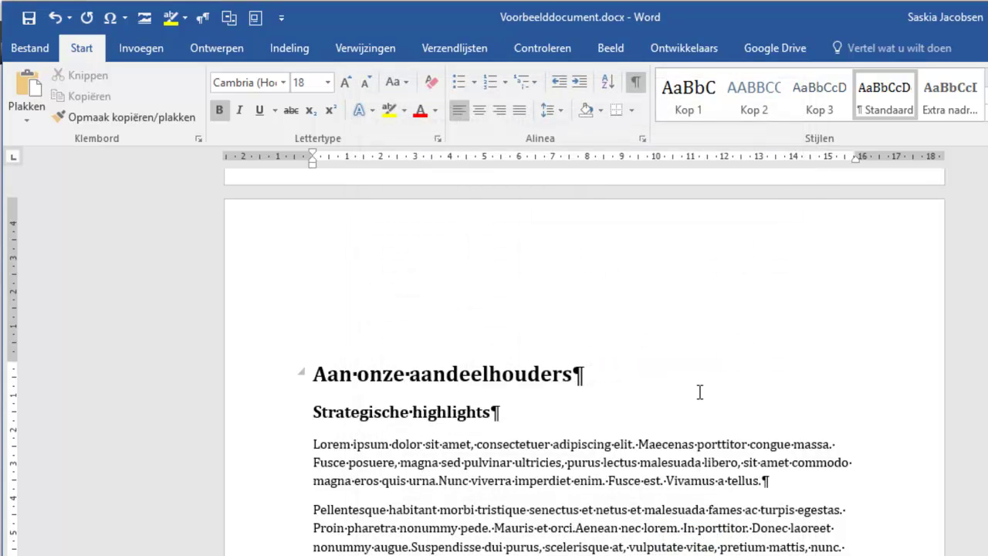
scroll(700, 392, "down", 8)
scroll(699, 392, "down", 8)
scroll(700, 391, "down", 7)
scroll(700, 391, "down", 3)
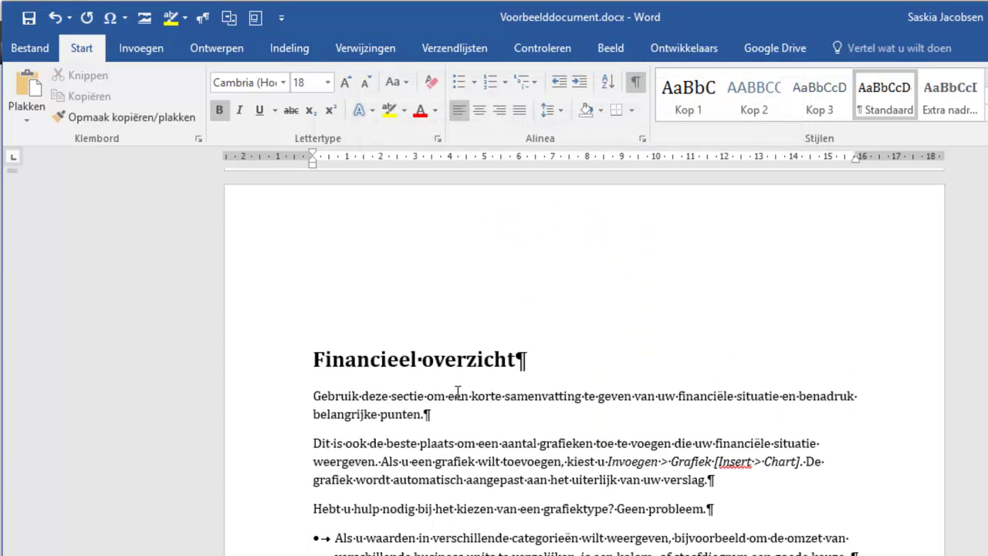
scroll(458, 391, "down", 2)
left_click(436, 271)
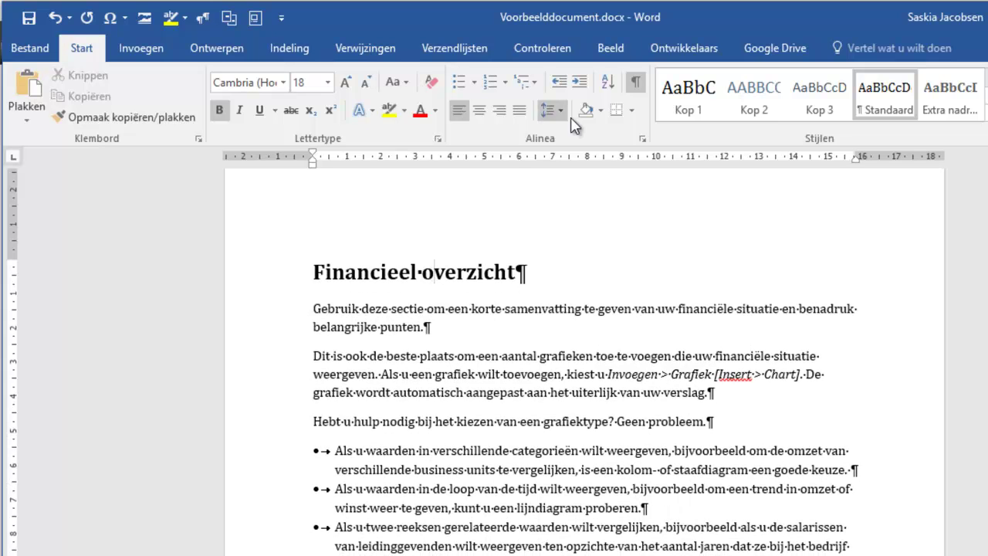
left_click(641, 138)
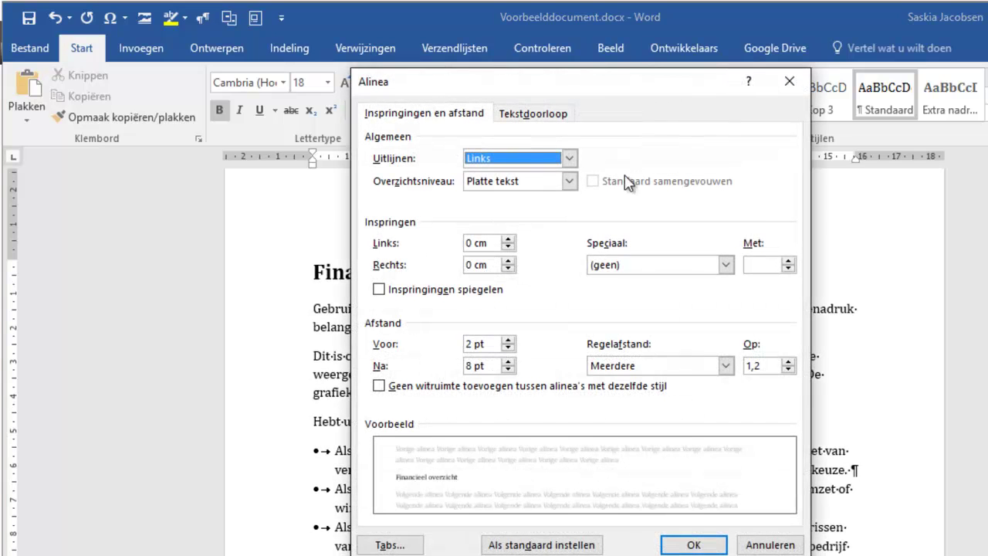
left_click(569, 182)
left_click(504, 211)
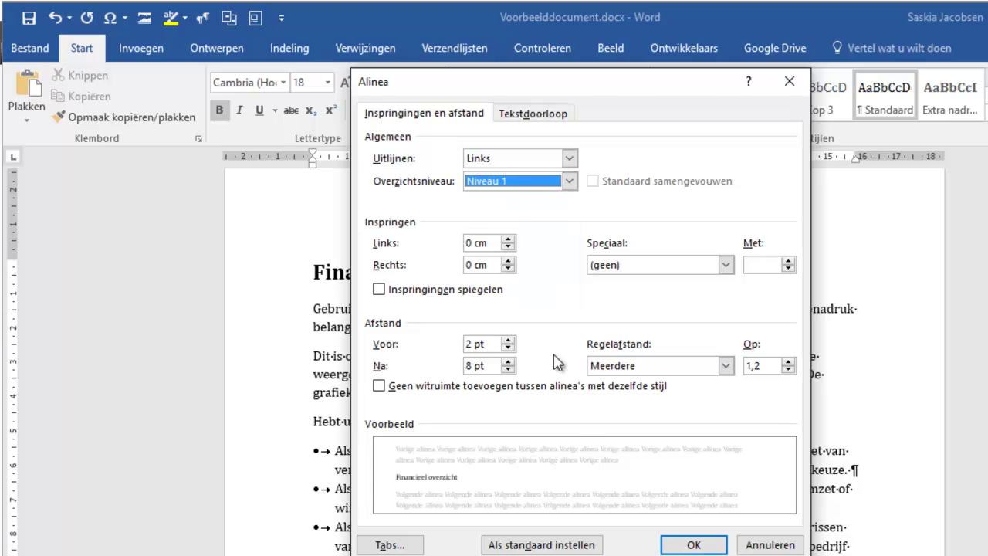
left_click(692, 543)
scroll(564, 333, "down", 5)
scroll(564, 334, "down", 10)
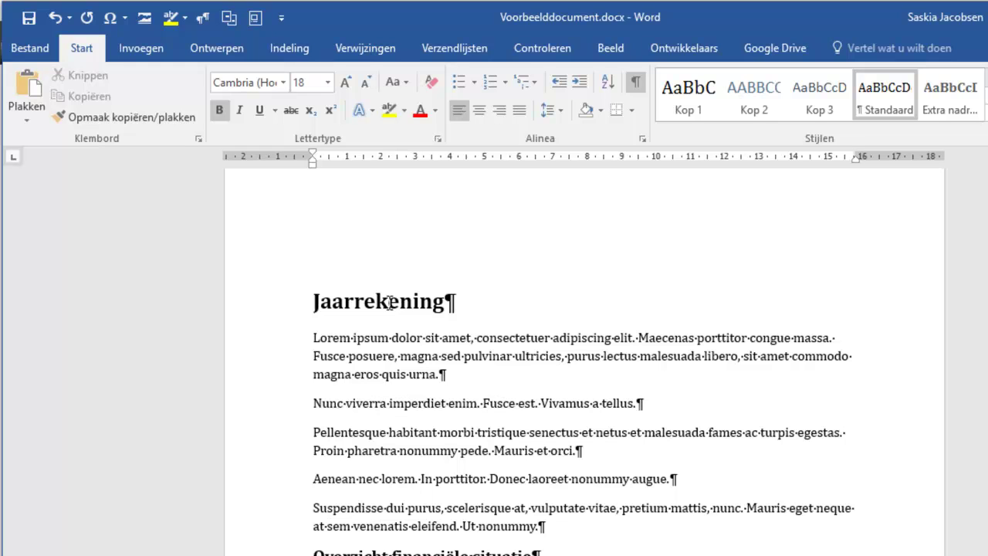
- Give the Jaarrekening heading outline level Niveau 1 through its Alinea settings
right_click(390, 303)
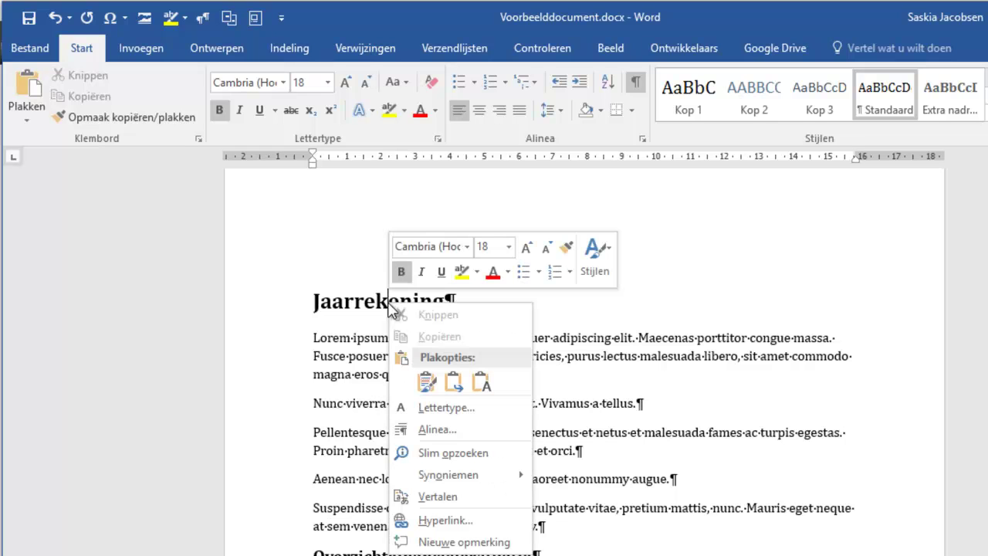
left_click(451, 430)
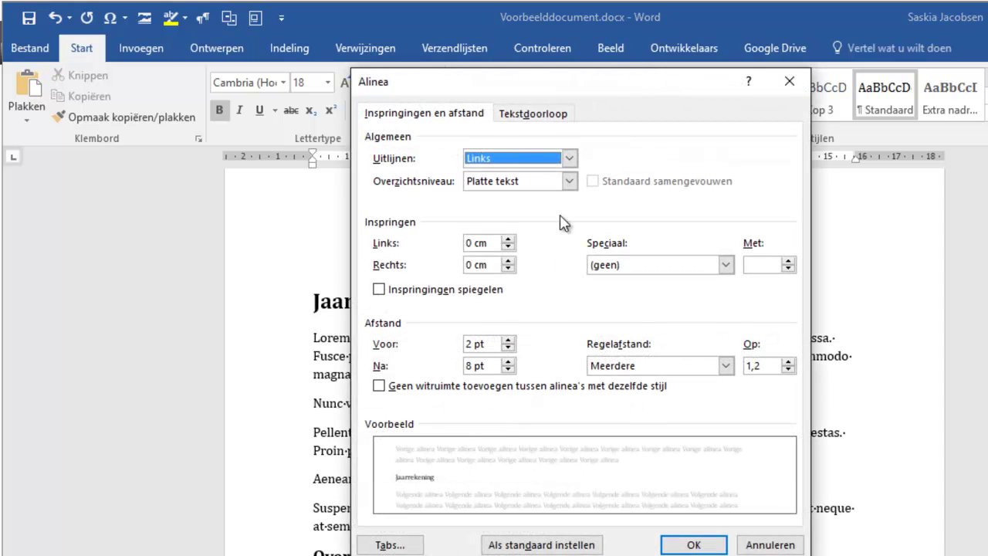
left_click(569, 181)
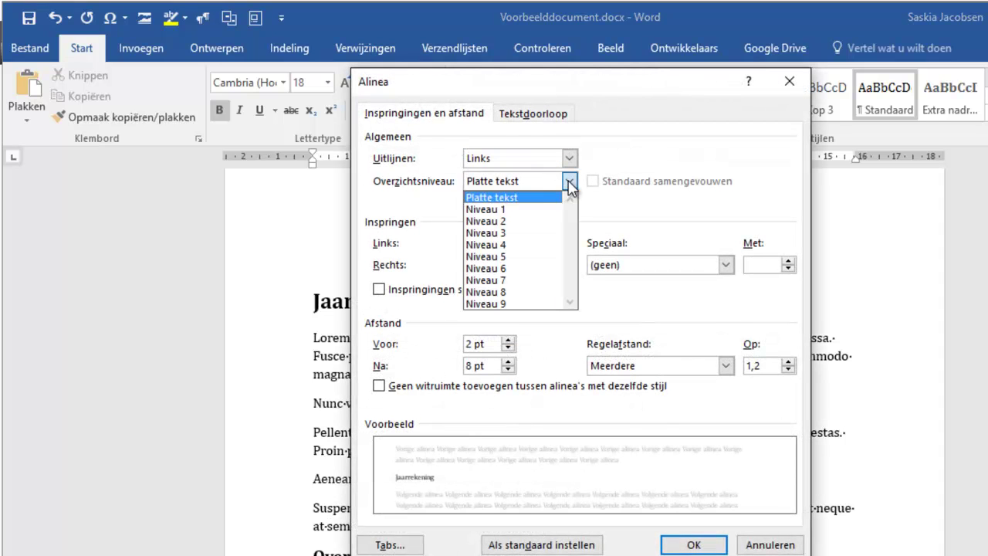
left_click(497, 210)
left_click(694, 544)
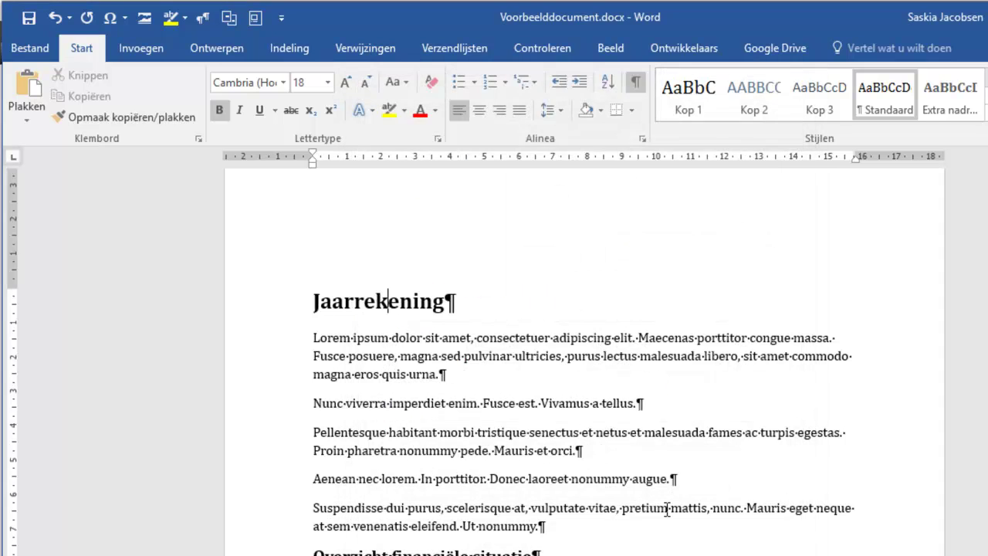
- Set the Contactinformatie heading to outline level Niveau 1
scroll(569, 376, "down", 5)
scroll(569, 378, "down", 7)
scroll(567, 383, "down", 6)
scroll(567, 384, "down", 3)
scroll(567, 378, "down", 2)
scroll(567, 378, "down", 4)
scroll(567, 376, "down", 4)
key("ctrl+Home")
right_click(480, 230)
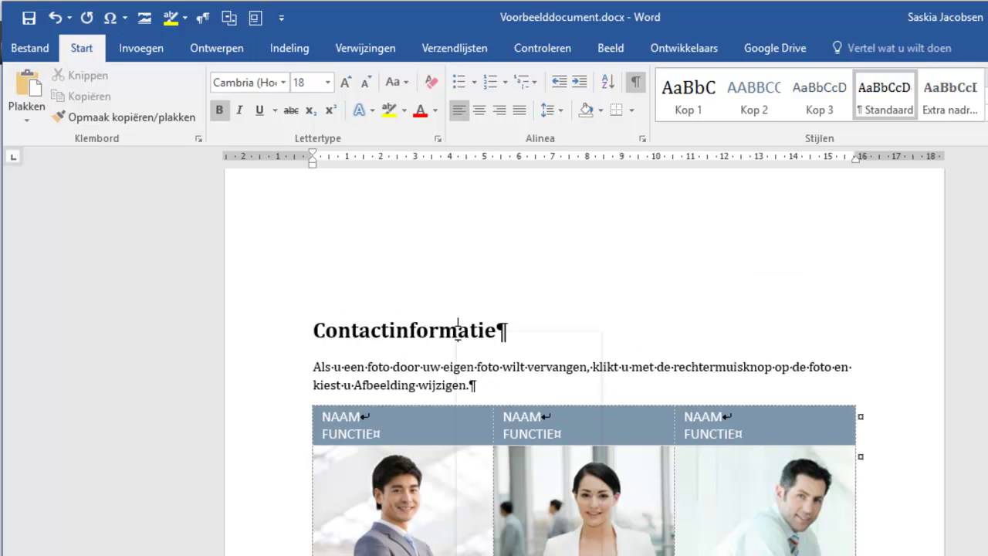
right_click(458, 329)
left_click(525, 459)
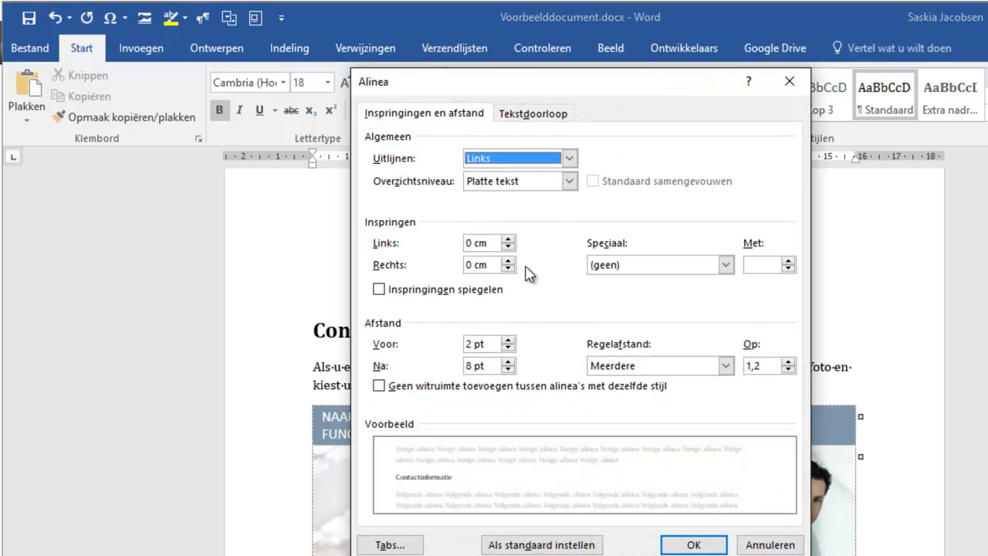
left_click(569, 180)
left_click(512, 209)
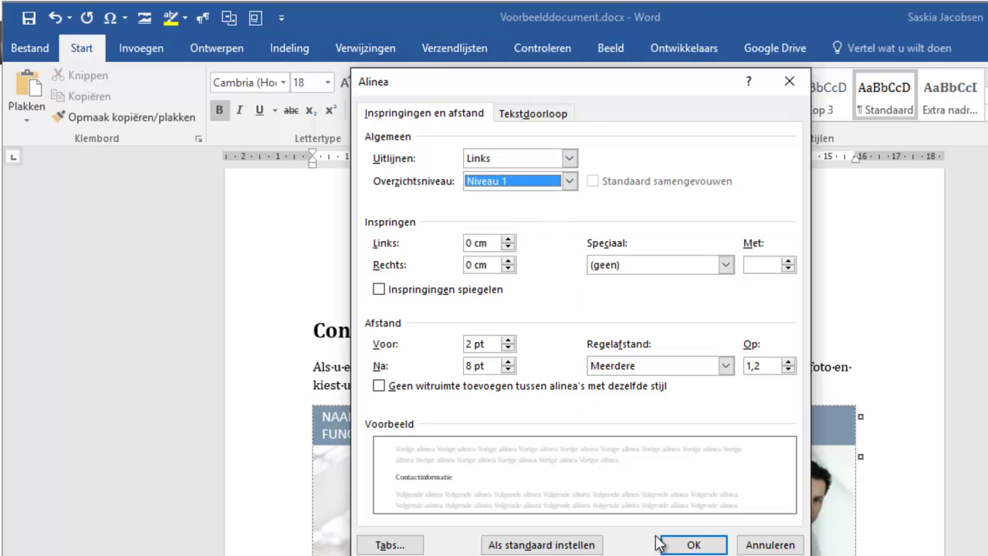
left_click(693, 545)
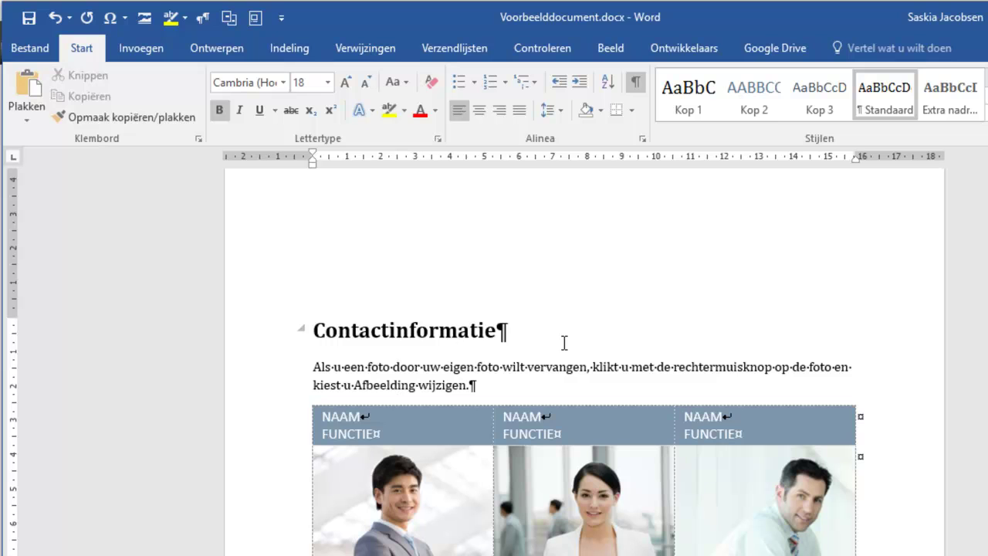
- Turn on the Navigatievenster and jump via Jaarrekening back to 'Aan onze aandeelhouders'
left_click(612, 51)
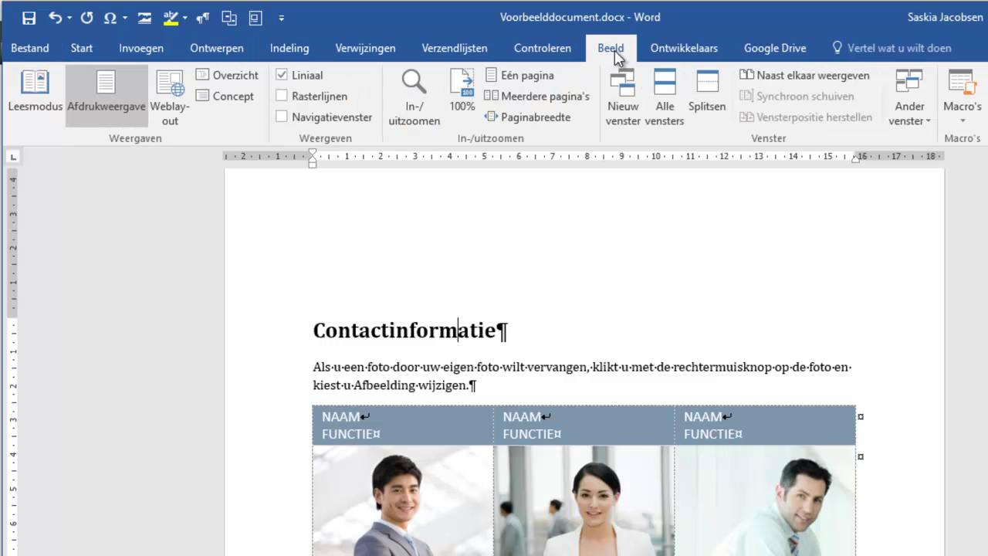
left_click(284, 118)
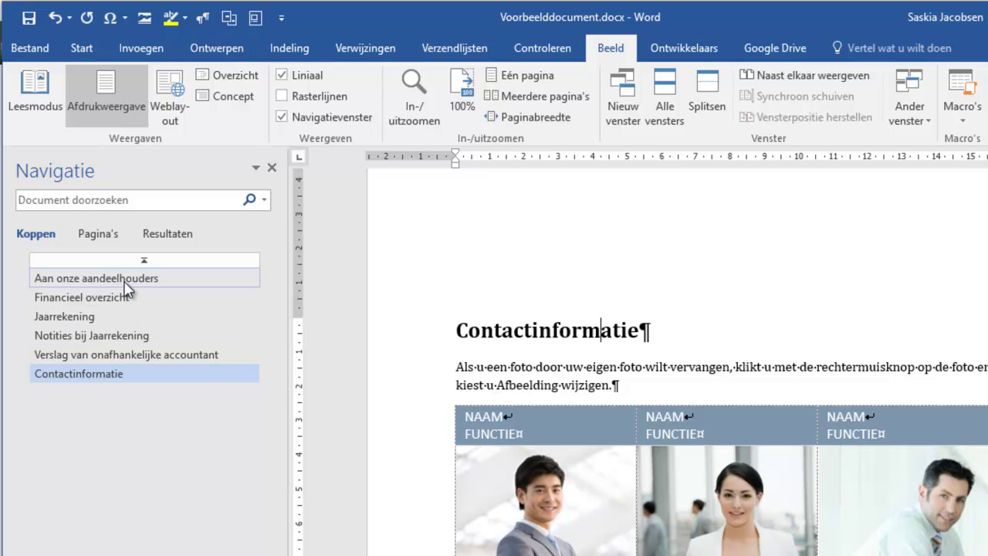
left_click(76, 318)
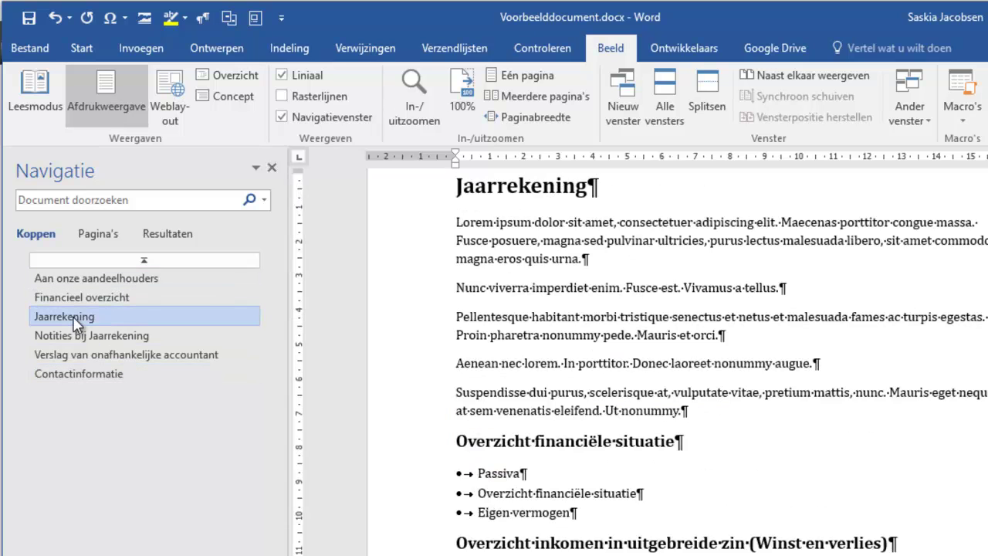
left_click(101, 279)
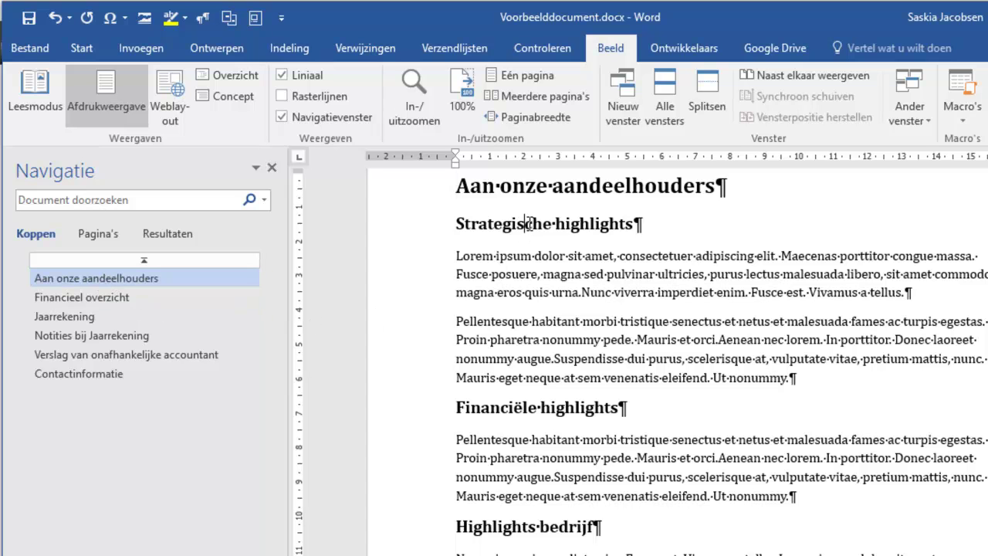
- Give the Strategische highlights heading outline level Niveau 2
left_click(85, 51)
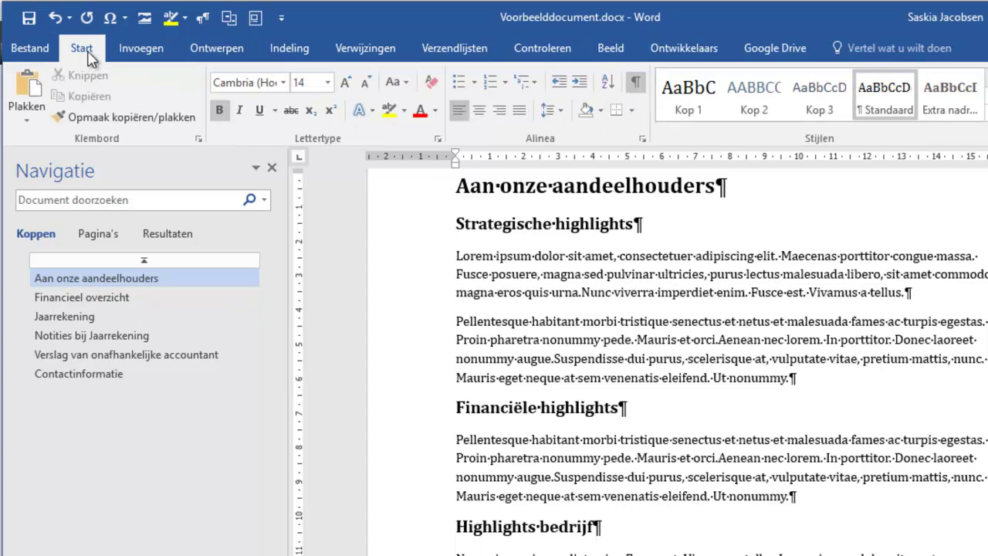
left_click(642, 139)
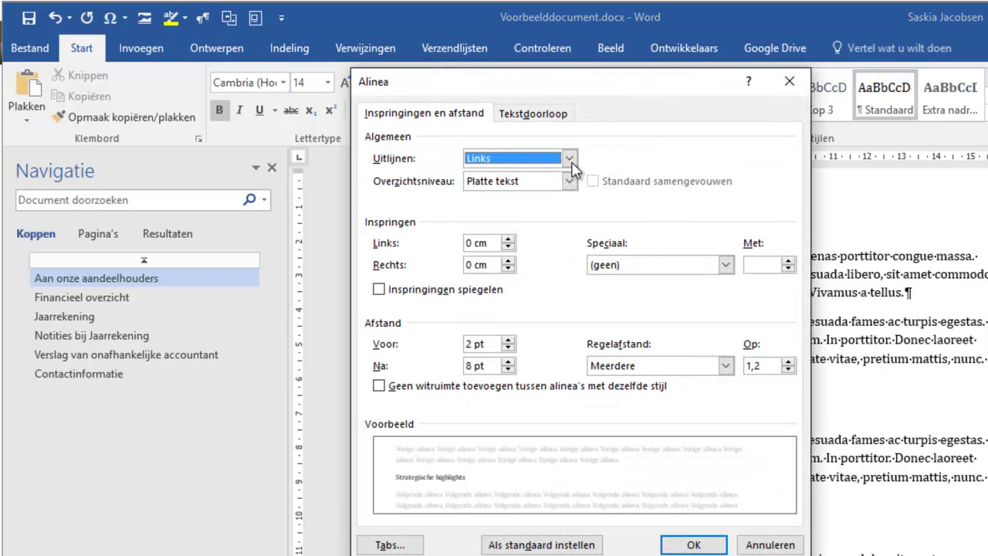
left_click(570, 182)
left_click(491, 223)
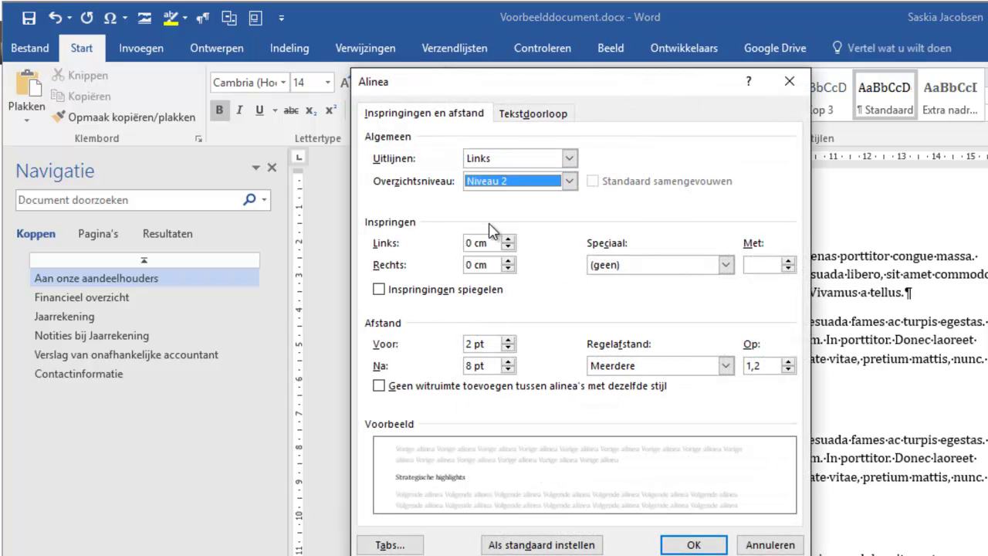
left_click(706, 545)
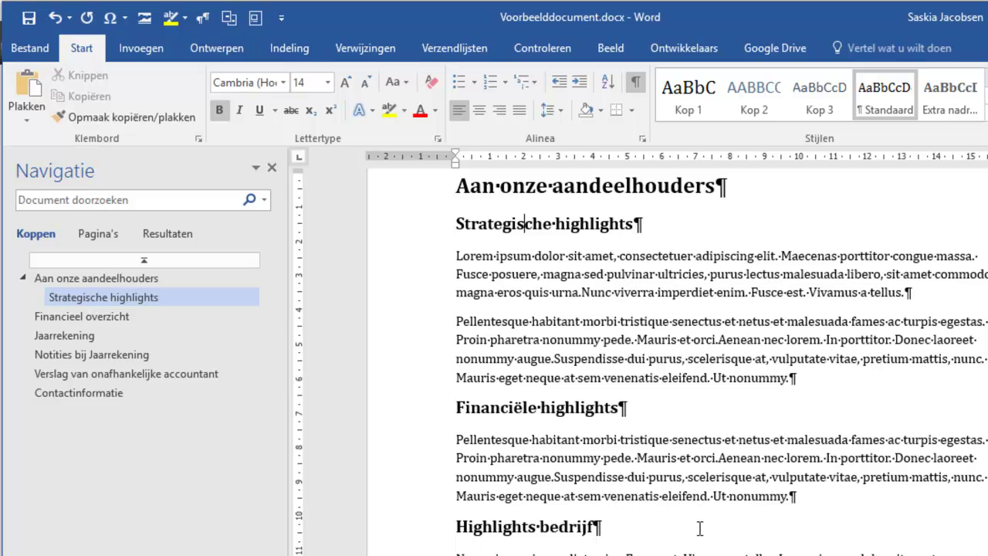
- Set the Financiële highlights heading to outline level Niveau 2
right_click(525, 404)
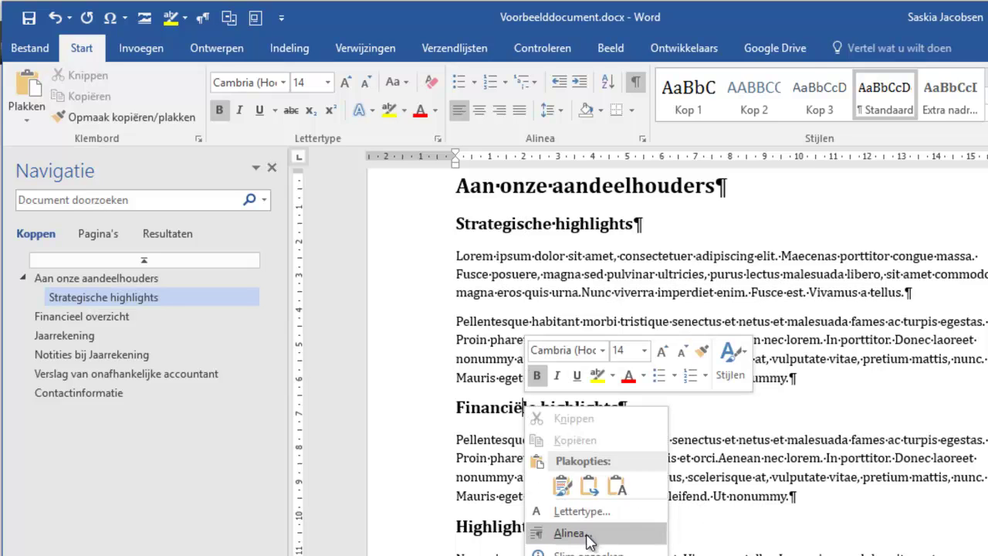
left_click(571, 534)
left_click(570, 181)
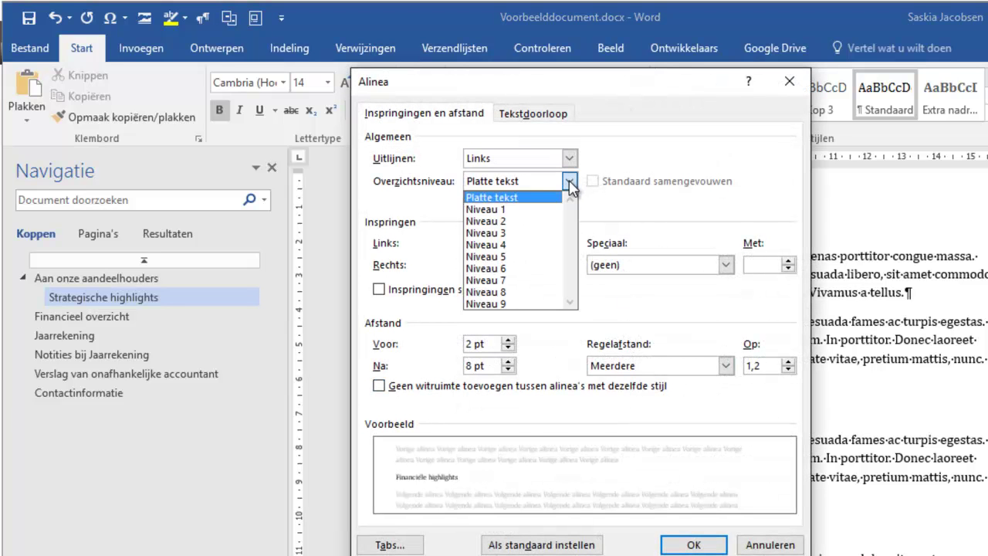
left_click(502, 221)
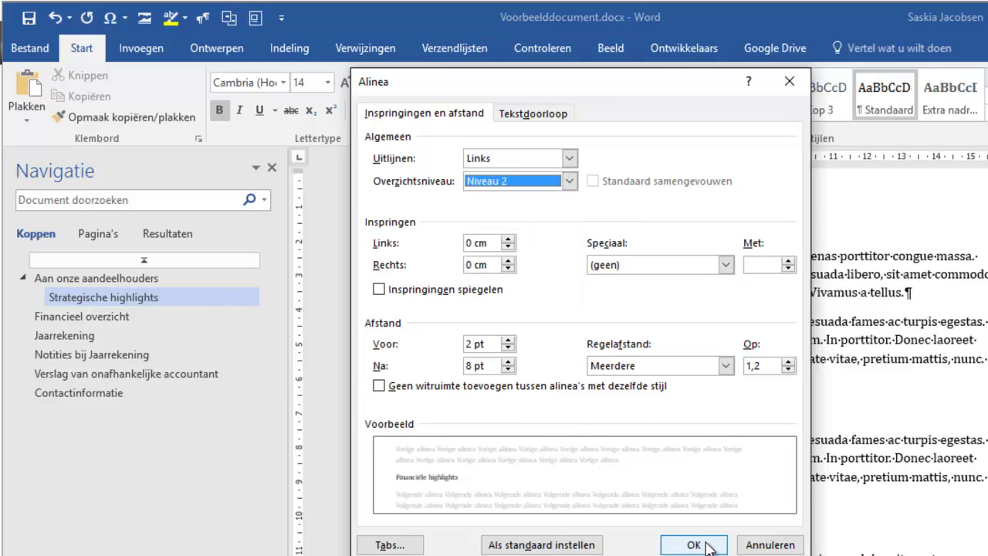
left_click(708, 546)
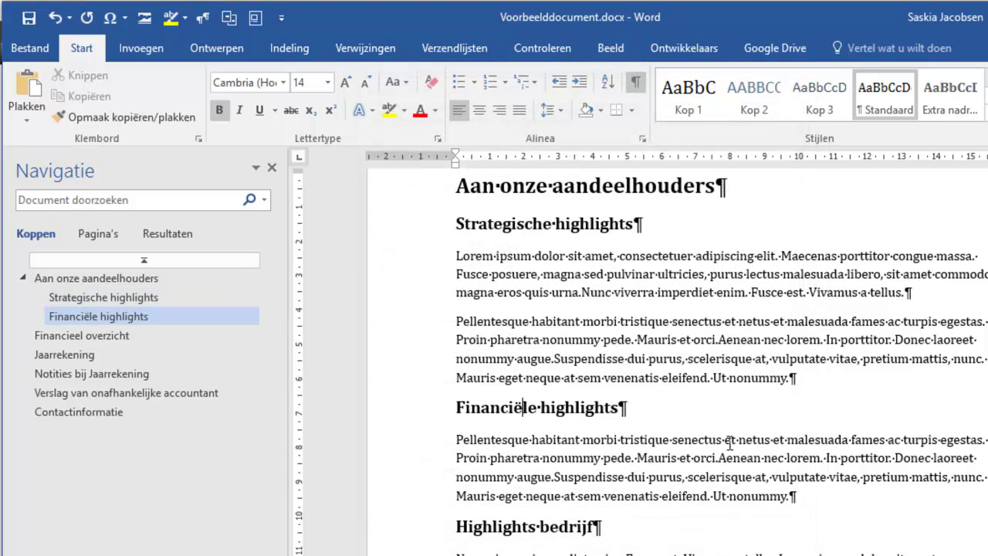
scroll(729, 442, "down", 3)
- Work through the Highlights bedrijf, Overzicht inkomen and Overzicht van vermogenswijzigingen headings
left_click(529, 352)
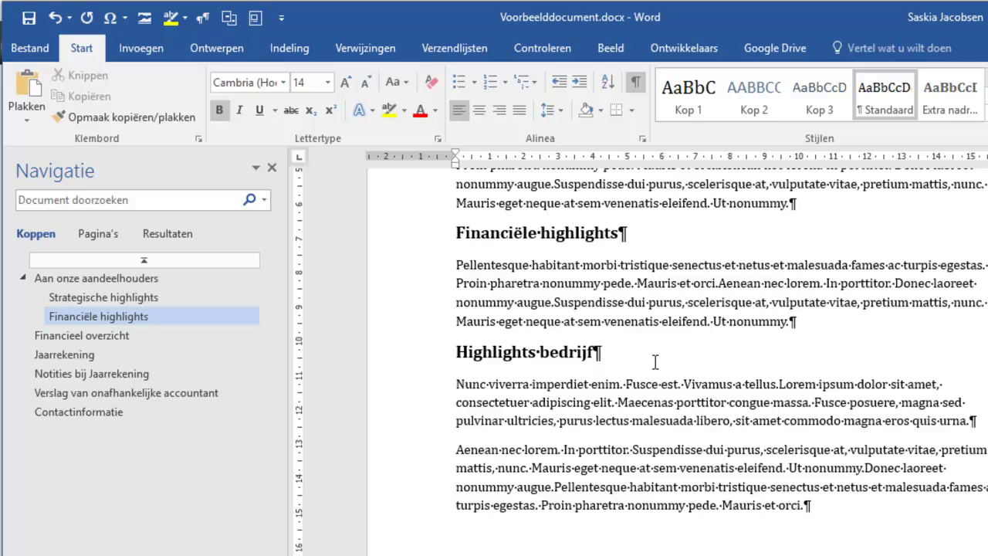
left_click(511, 355)
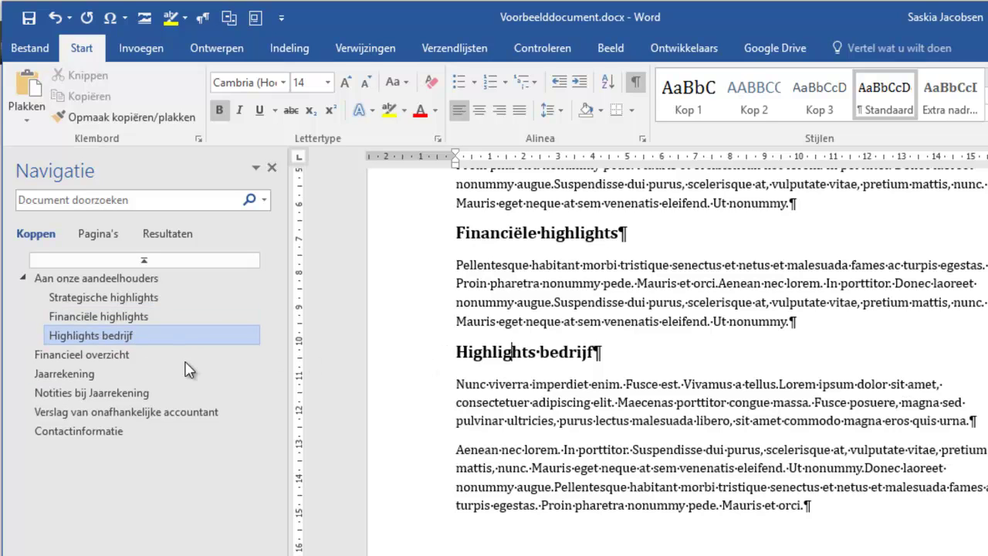
scroll(695, 424, "down", 3)
scroll(697, 429, "down", 6)
scroll(697, 425, "down", 5)
scroll(697, 421, "down", 5)
scroll(695, 421, "down", 5)
scroll(695, 421, "down", 5)
scroll(695, 419, "down", 5)
scroll(698, 363, "down", 5)
scroll(700, 344, "down", 5)
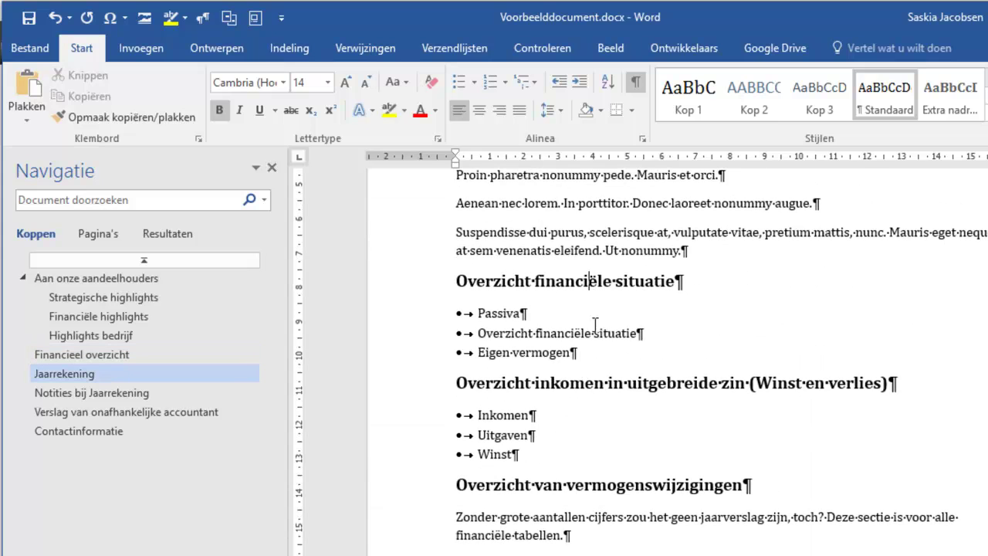
left_click(608, 383)
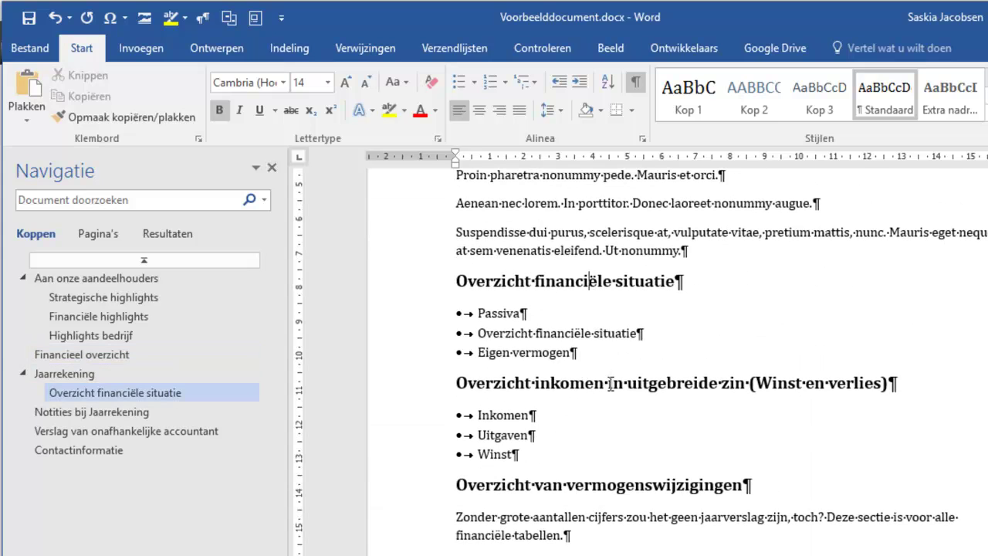
left_click(608, 484)
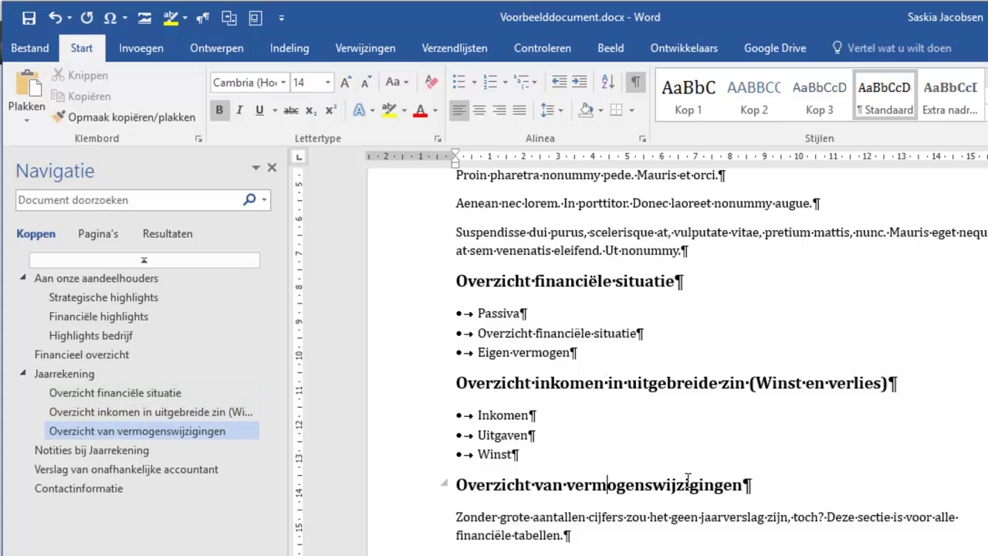
scroll(687, 485, "down", 5)
scroll(687, 482, "down", 4)
scroll(688, 479, "down", 4)
scroll(688, 479, "down", 4)
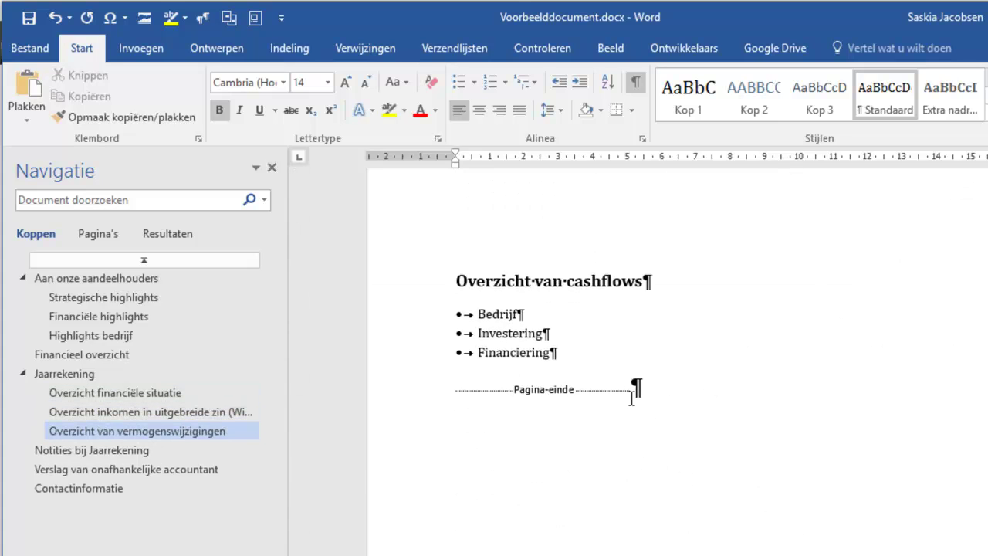
- Visit the cashflows, Accounts, Schuld, Continuïteit and Voorwaardelijke schulden headings, then return to 'Aan onze aandeelhouders'
left_click(602, 271)
scroll(677, 353, "down", 5)
scroll(677, 353, "down", 5)
scroll(680, 356, "down", 5)
scroll(672, 364, "down", 3)
scroll(670, 369, "down", 5)
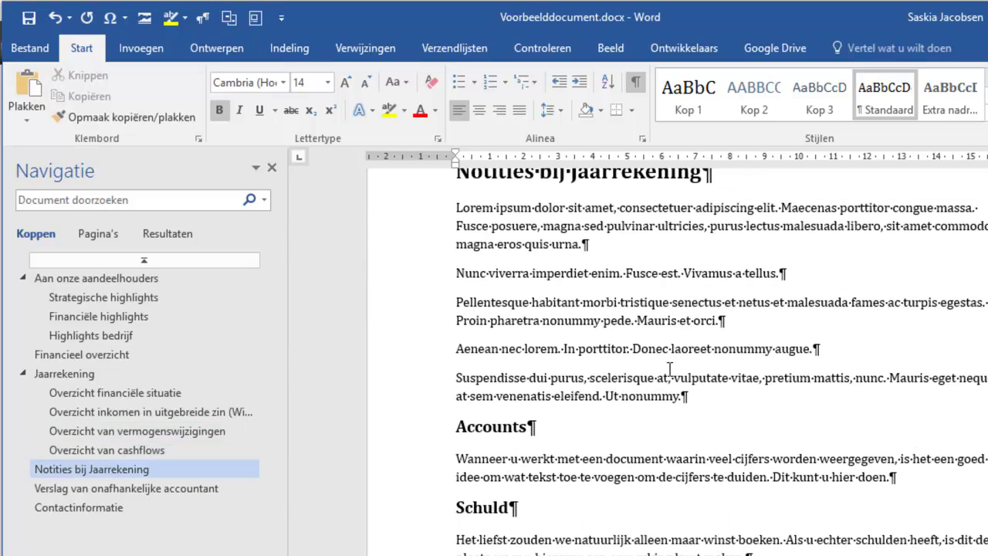
scroll(656, 370, "down", 3)
left_click(511, 251)
left_click(499, 333)
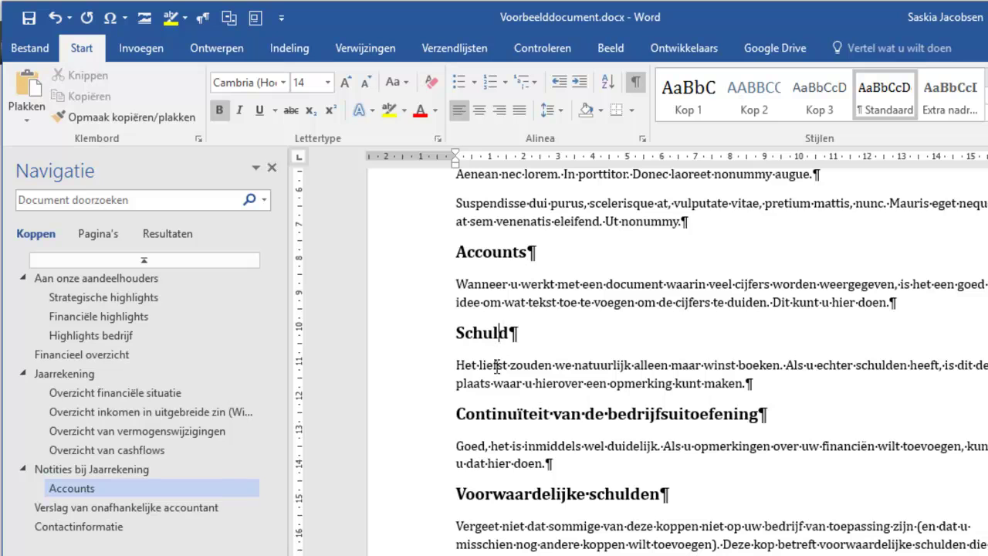
left_click(496, 414)
left_click(493, 494)
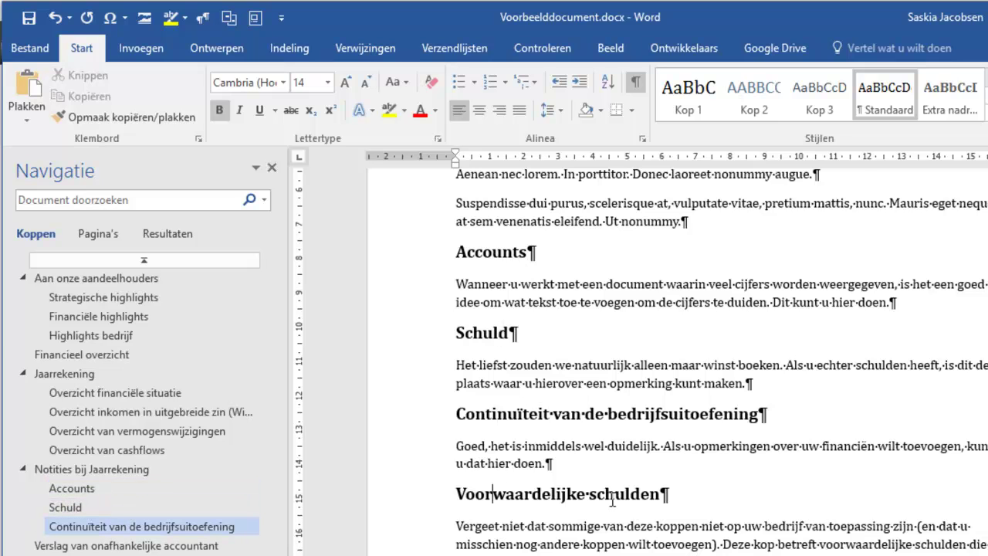
scroll(635, 489, "down", 3)
scroll(559, 396, "down", 2)
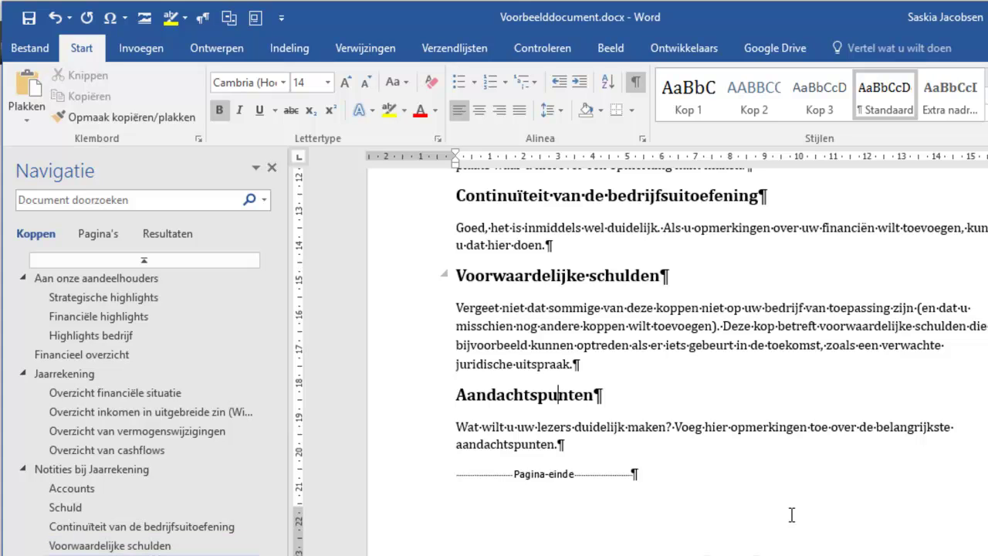
left_click(118, 282)
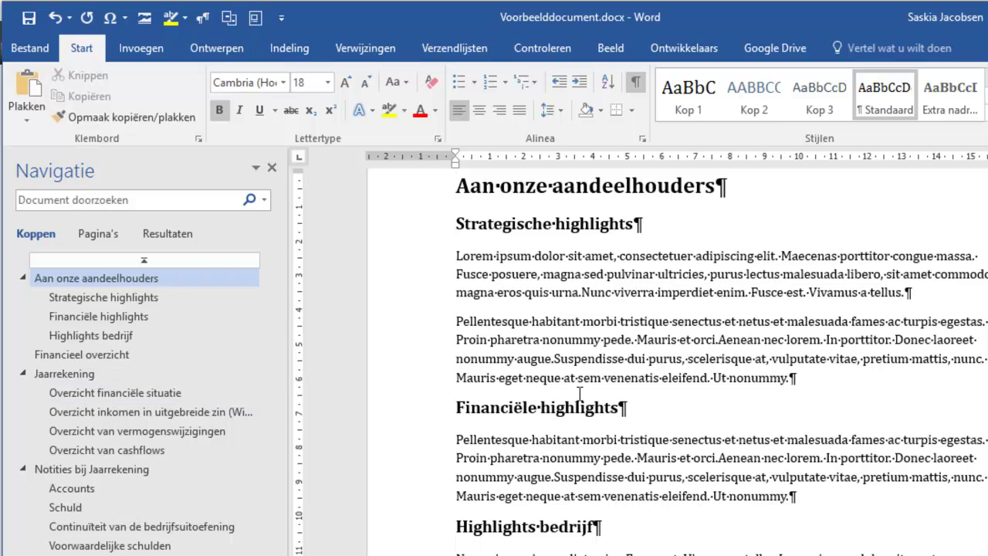
- Insert Automatische inhoudsopgave 1 on the blank first line of page 2
scroll(579, 394, "up", 10)
scroll(579, 394, "up", 5)
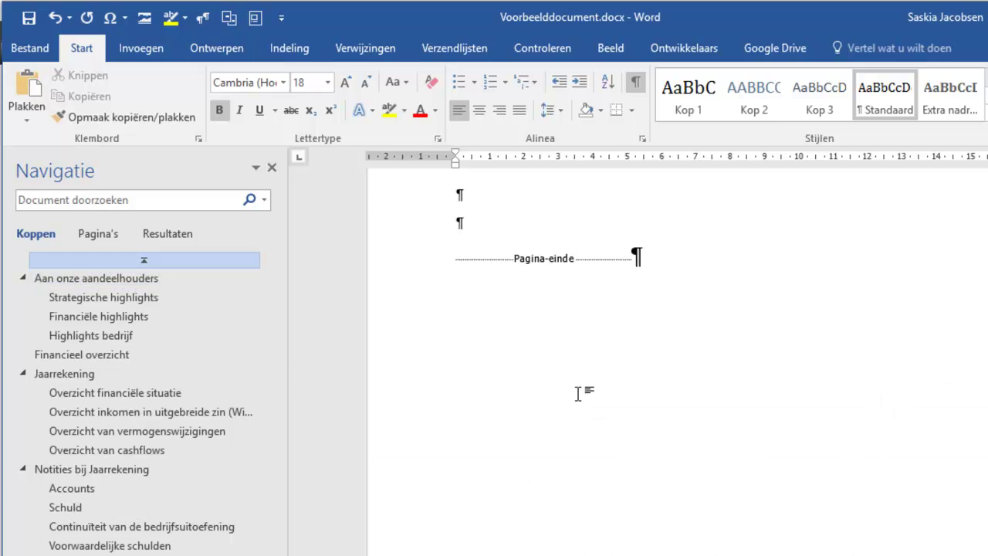
left_click(470, 370)
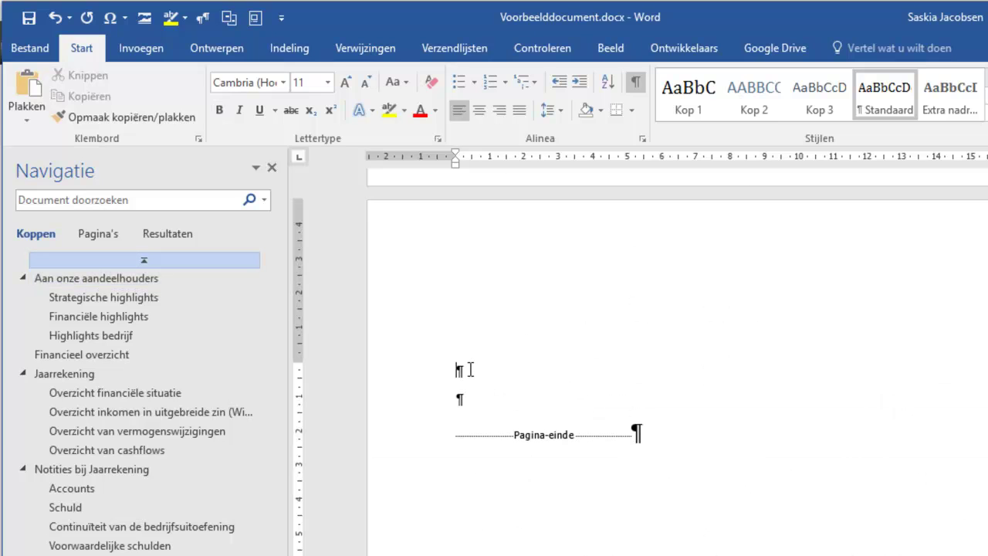
left_click(389, 51)
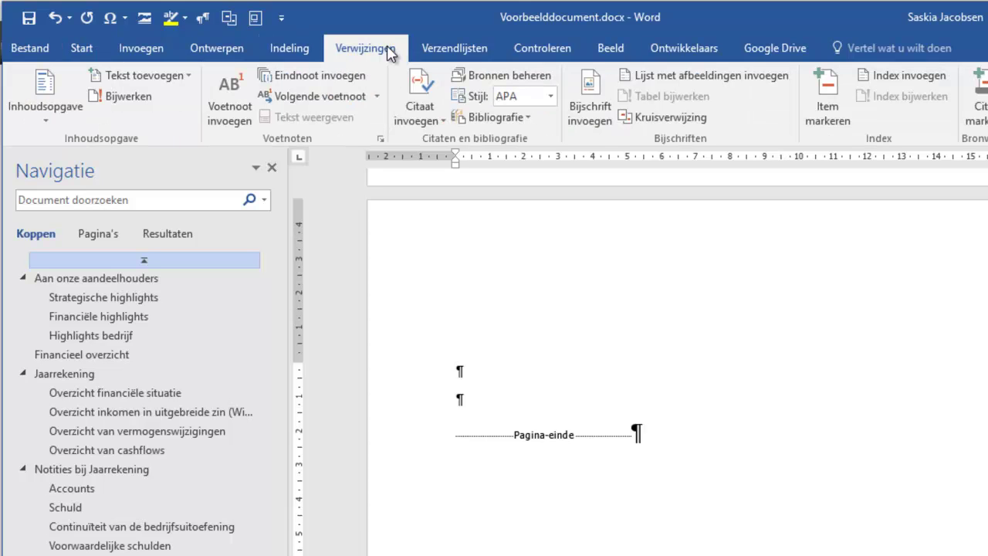
left_click(44, 89)
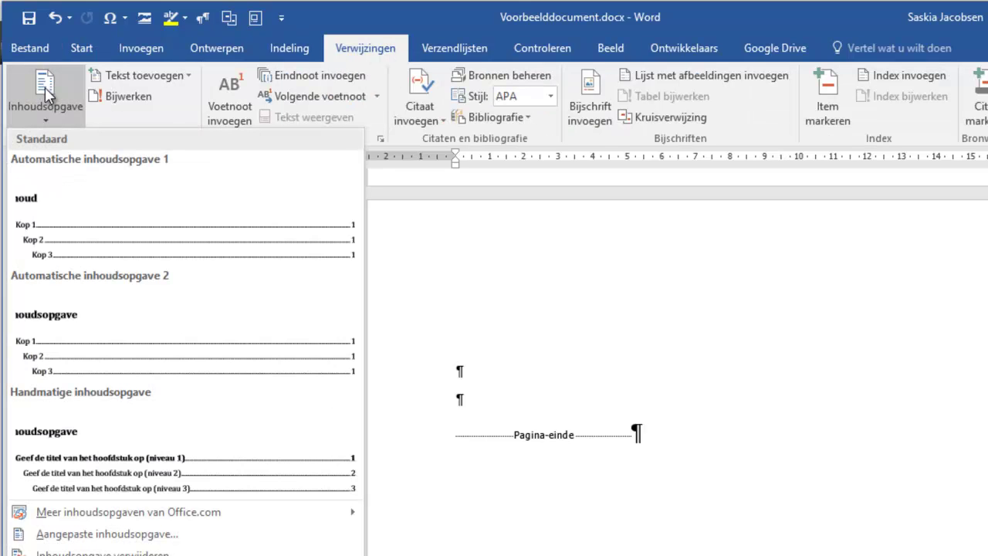
left_click(63, 214)
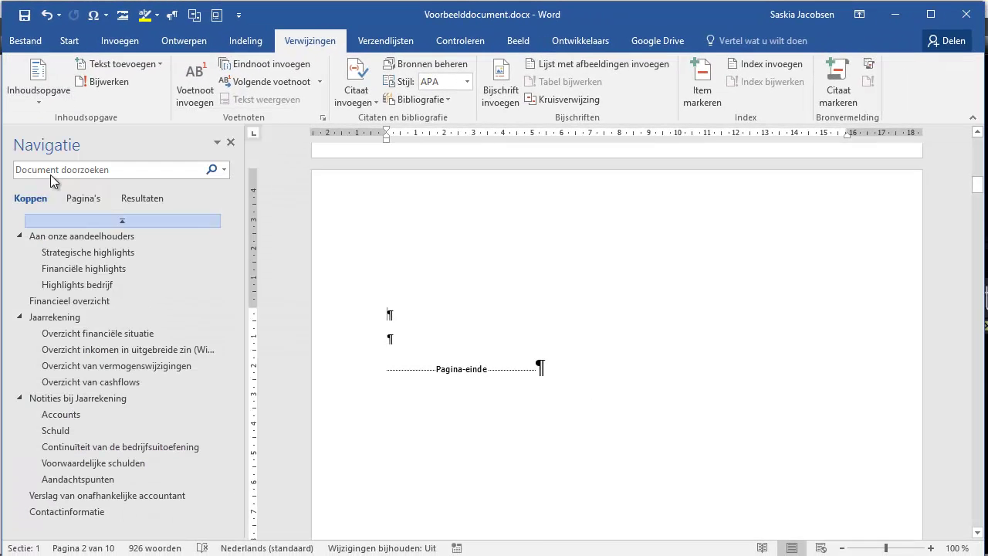
scroll(682, 412, "up", 8)
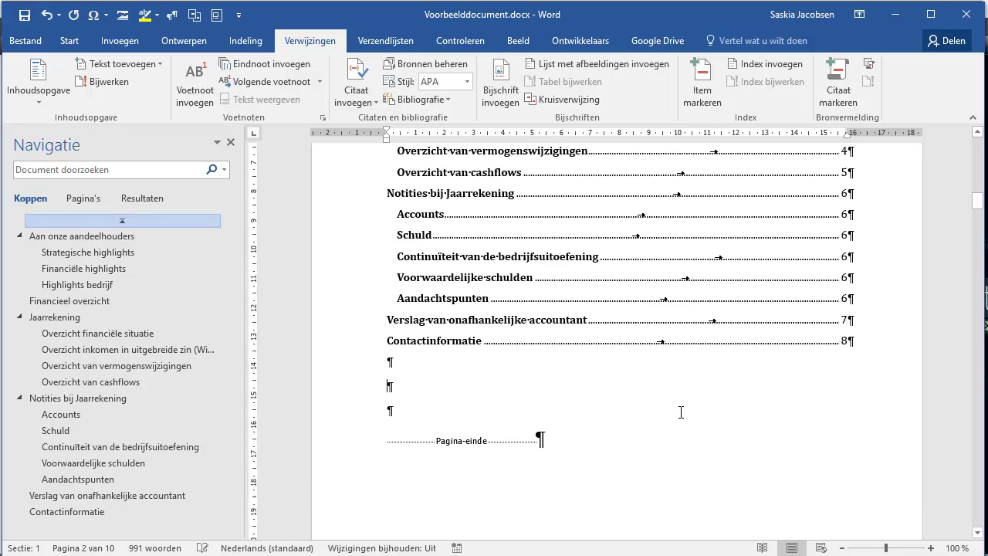
scroll(681, 411, "up", 2)
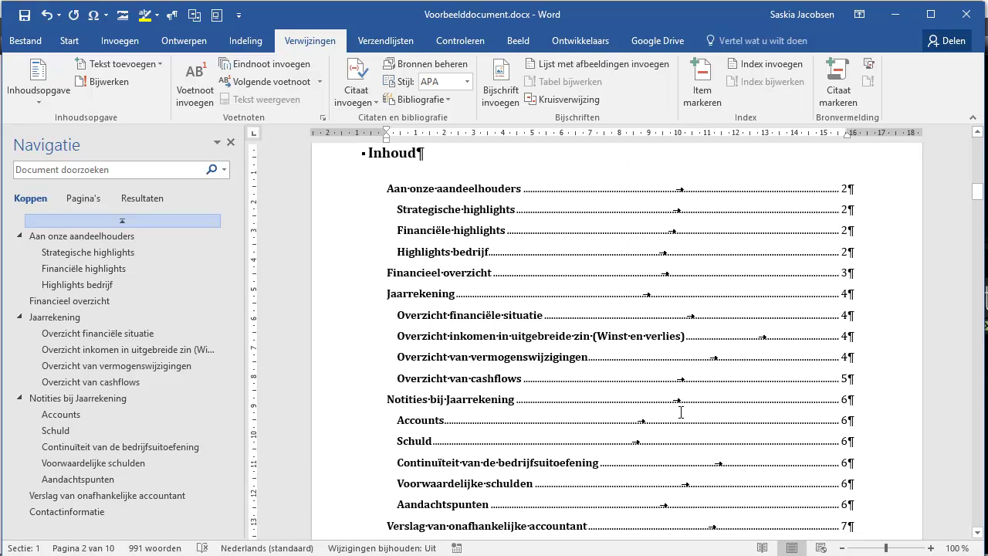
scroll(682, 411, "down", 4)
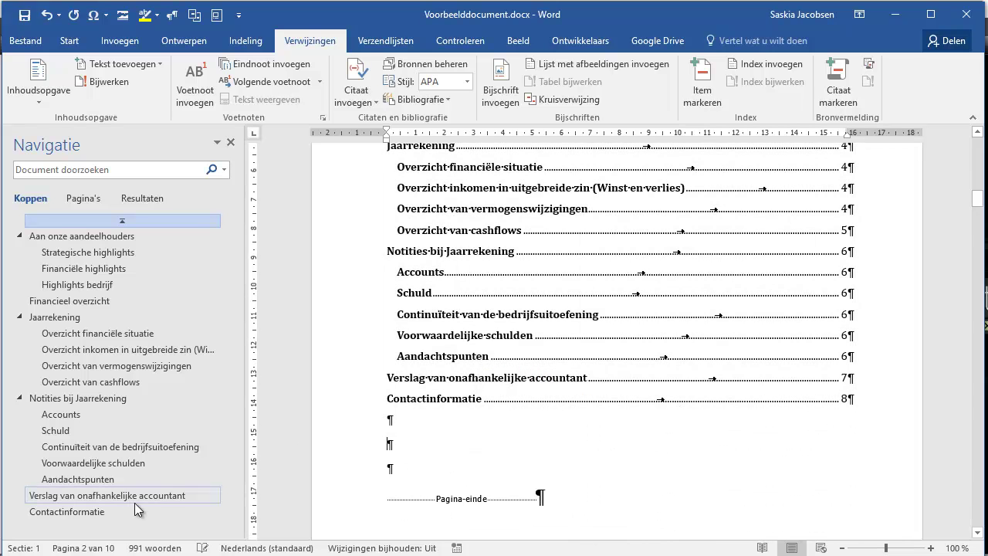
- Give the Bedrijfsgegevens heading below Contactinformatie outline level Niveau 1
left_click(74, 513)
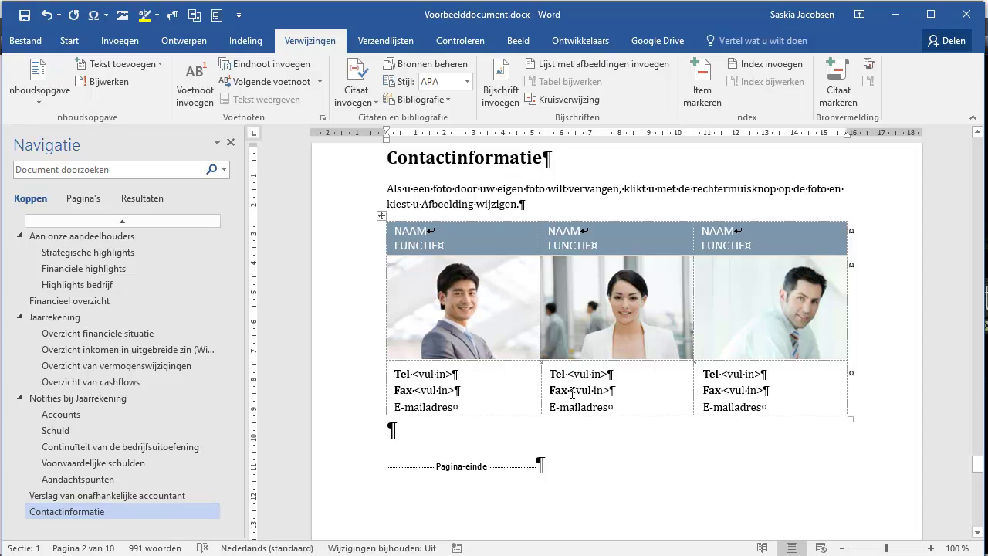
scroll(571, 392, "down", 3)
scroll(571, 392, "down", 5)
scroll(571, 392, "down", 5)
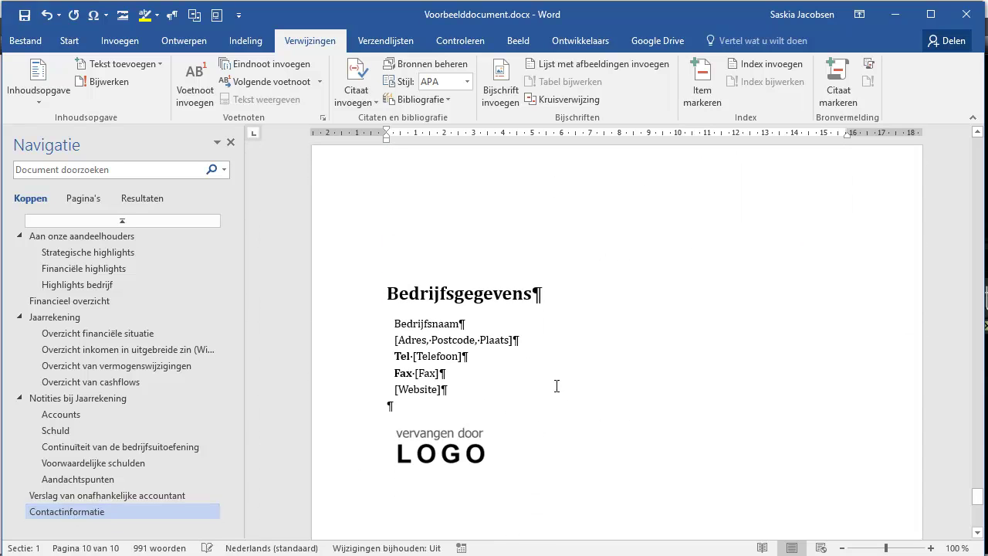
right_click(457, 296)
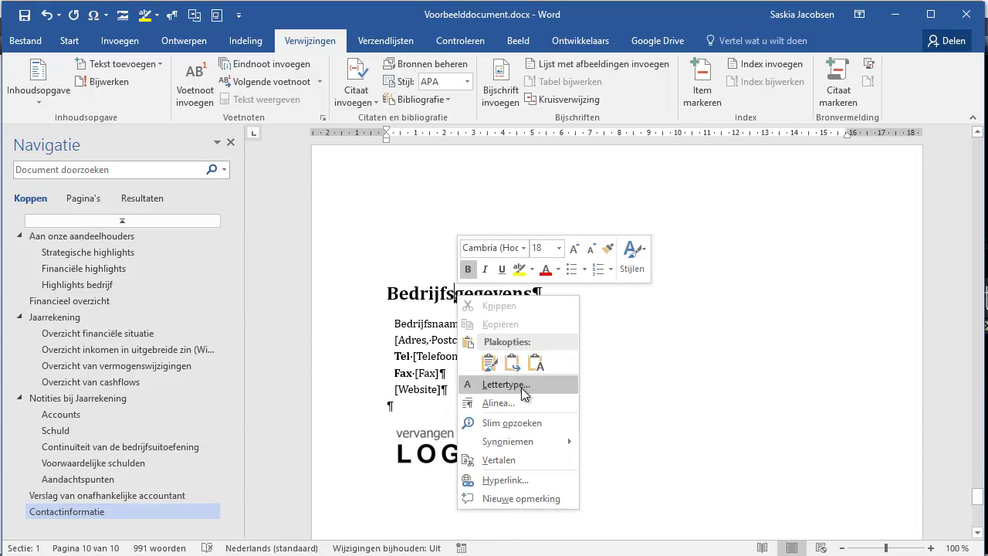
left_click(521, 402)
left_click(484, 156)
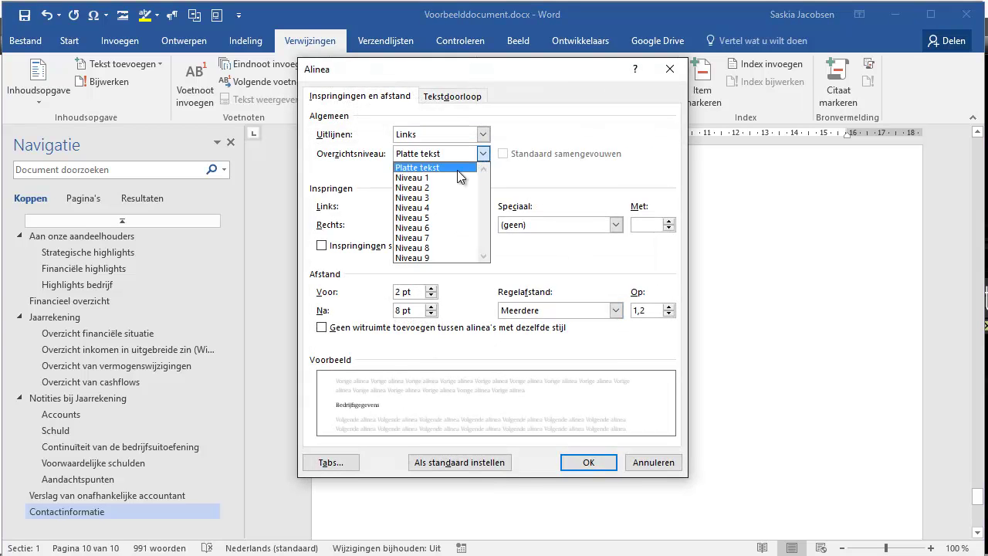
left_click(427, 178)
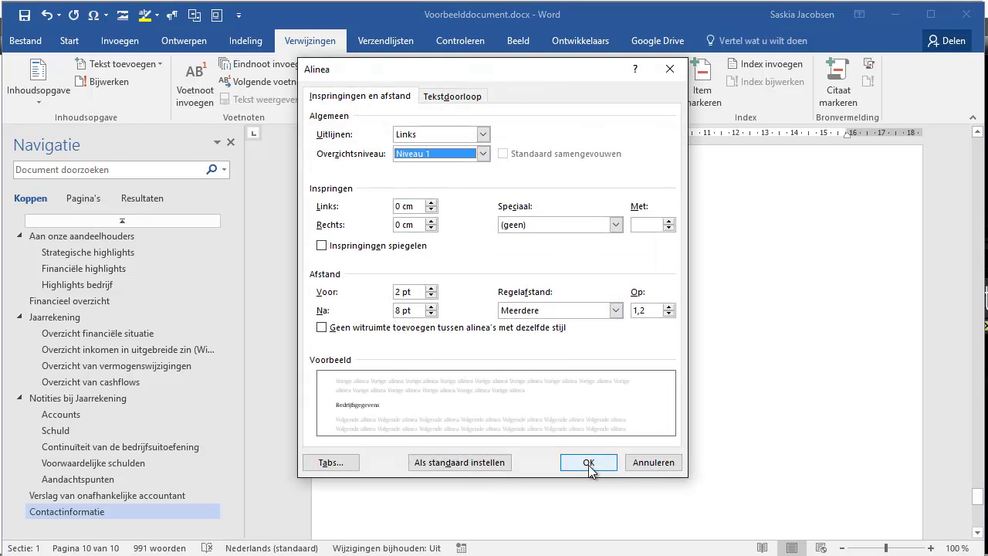
left_click(588, 463)
- Rebuild the whole table of contents so it ends with Bedrijfsgegevens on page 9
left_click(108, 229)
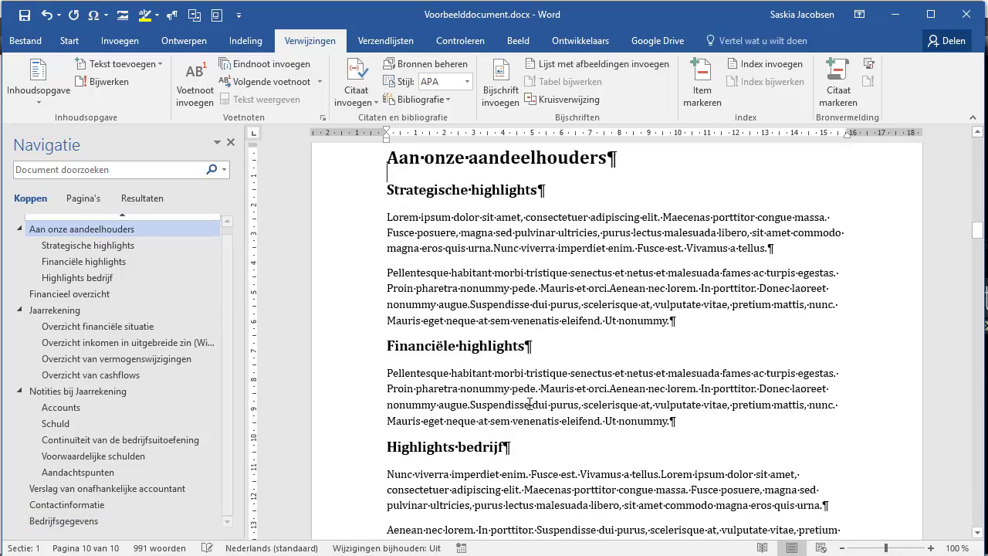
scroll(531, 400, "up", 3)
scroll(531, 400, "up", 3)
scroll(532, 400, "up", 4)
scroll(532, 401, "down", 1)
scroll(532, 400, "down", 1)
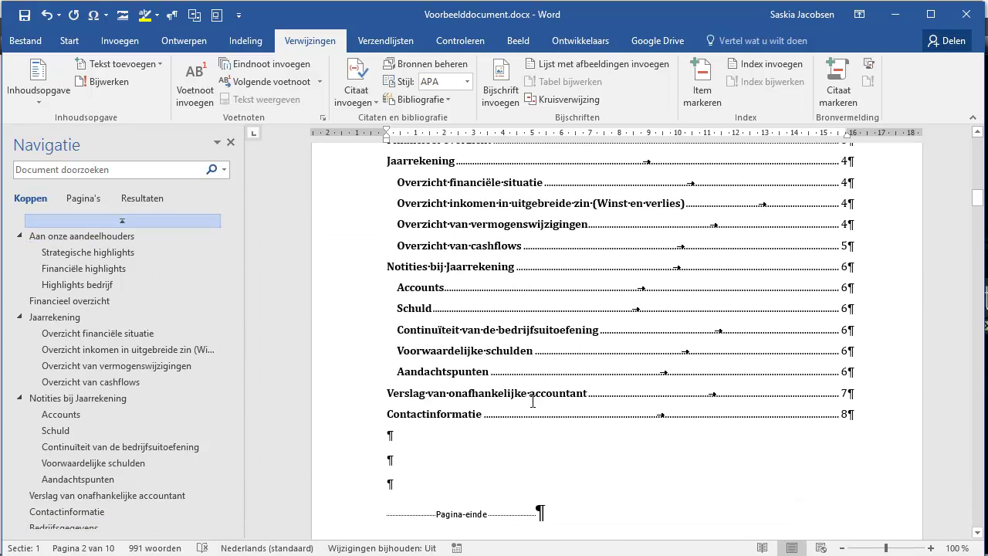
scroll(532, 401, "up", 3)
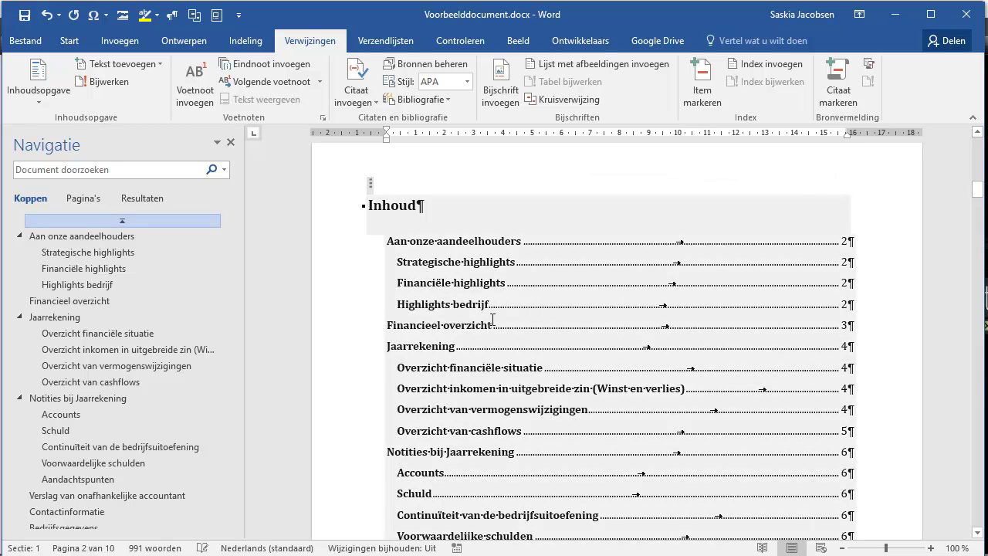
left_click(492, 319)
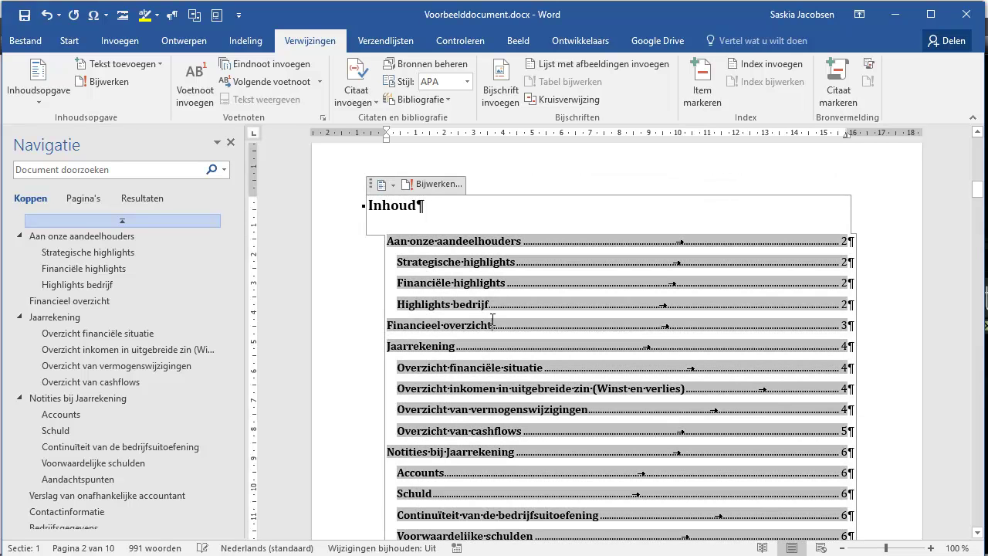
left_click(443, 186)
left_click(438, 283)
left_click(508, 308)
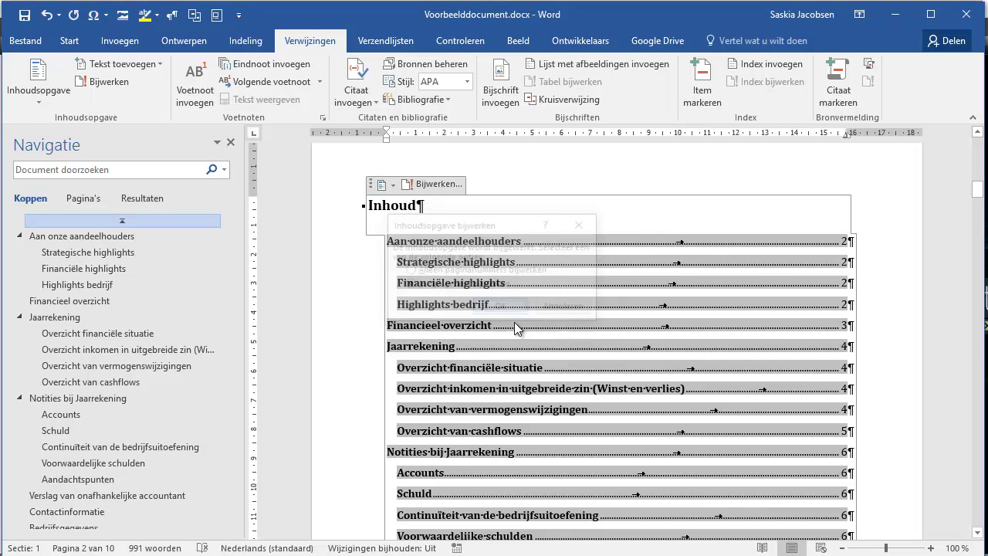
scroll(580, 369, "down", 5)
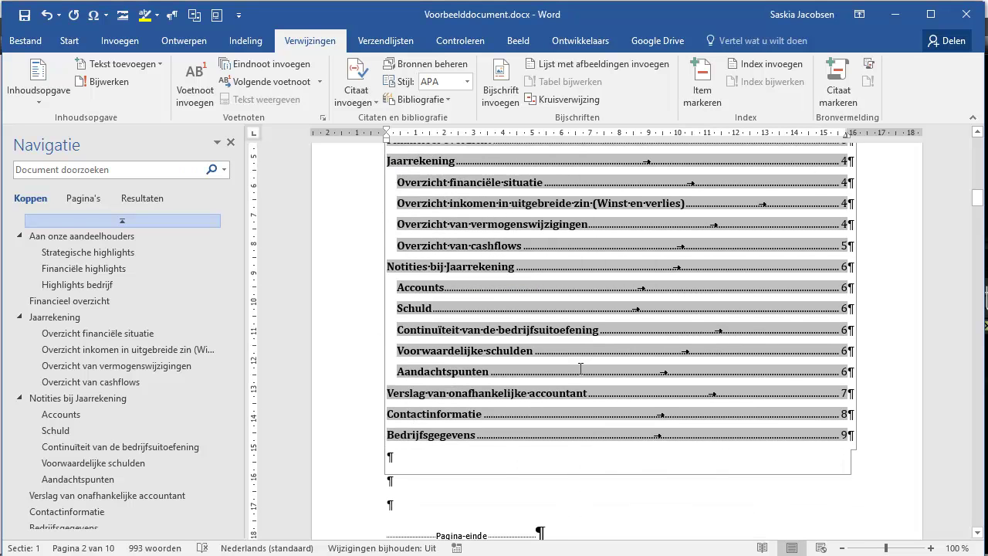
scroll(580, 369, "up", 5)
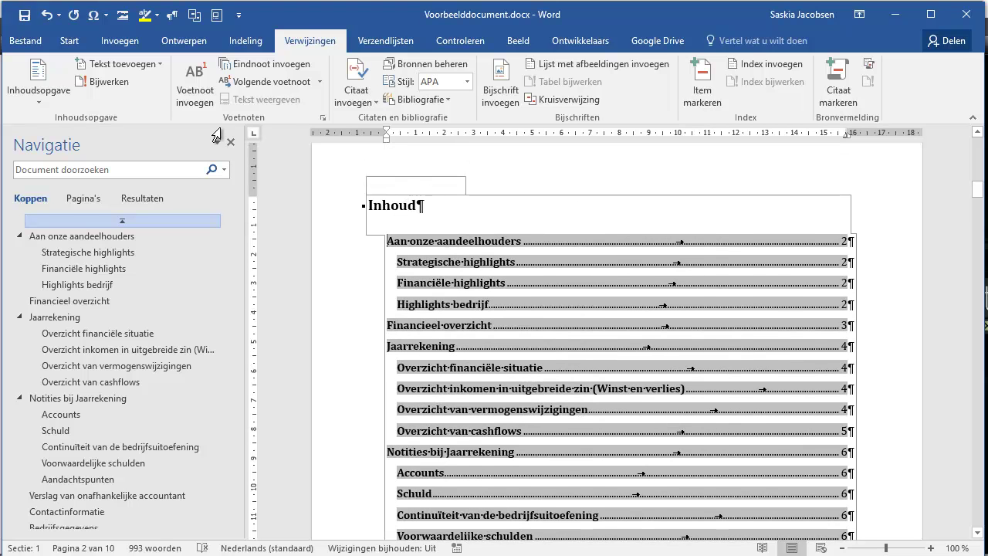
- Replace the table of contents with the Automatische inhoudsopgave 2 style headed 'Inhoudsopgave'
left_click(48, 95)
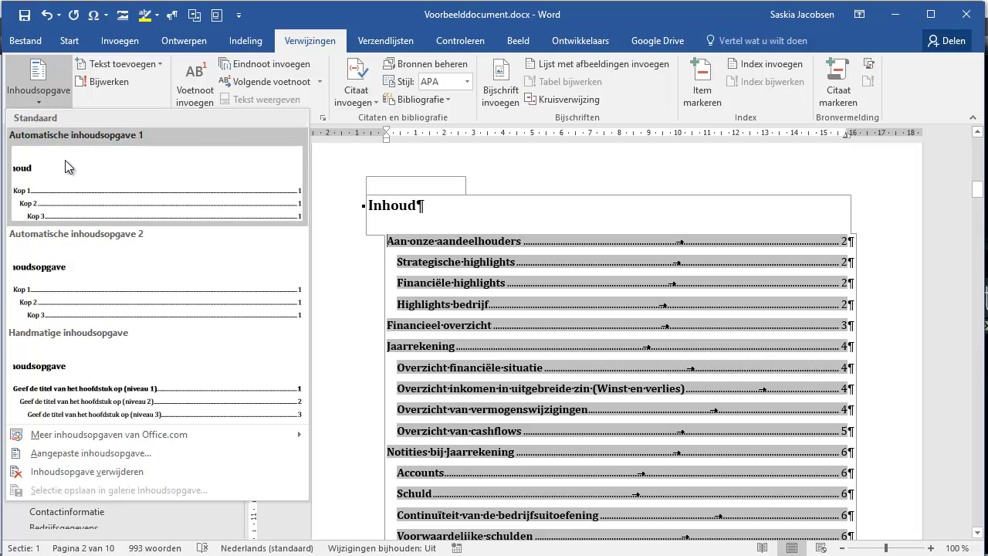
left_click(68, 269)
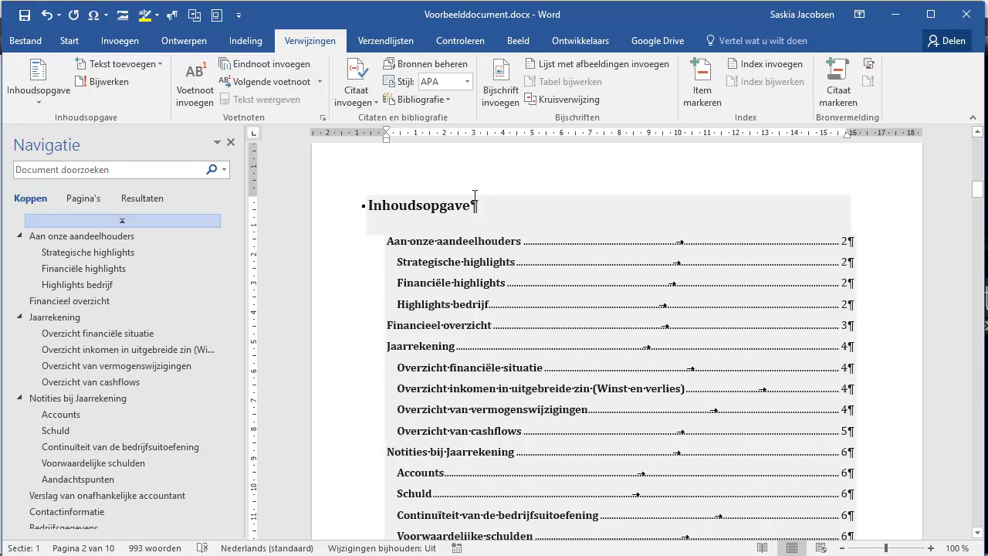
scroll(477, 216, "down", 3)
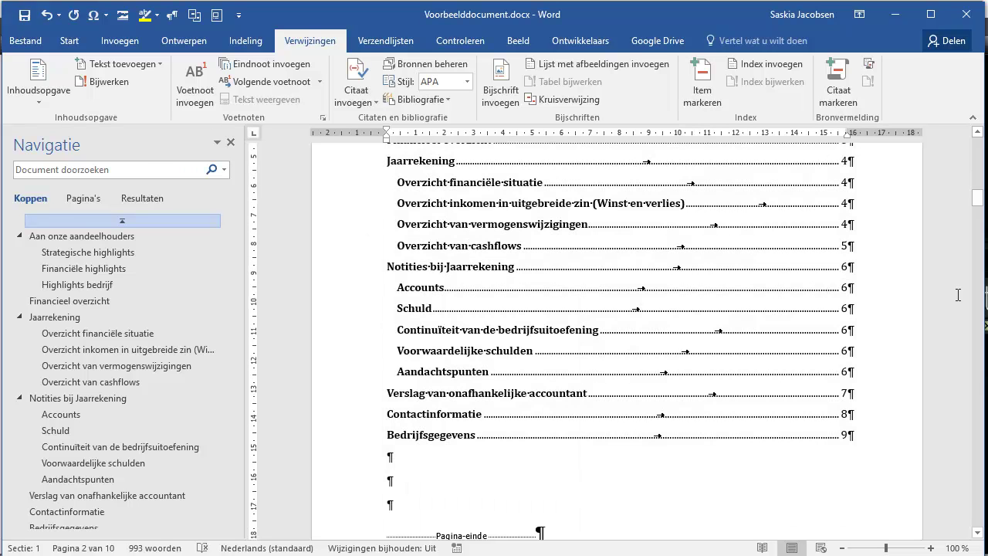